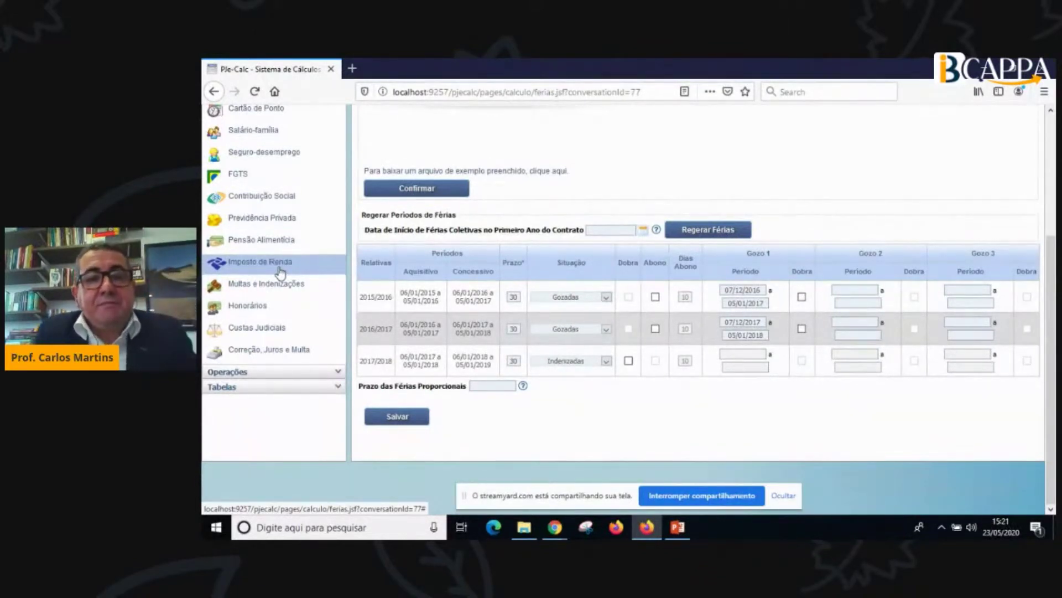
Review the proportional vacation term, the collective vacation start date field, and the 2015/2016 concession period and term.
left_click(481, 386)
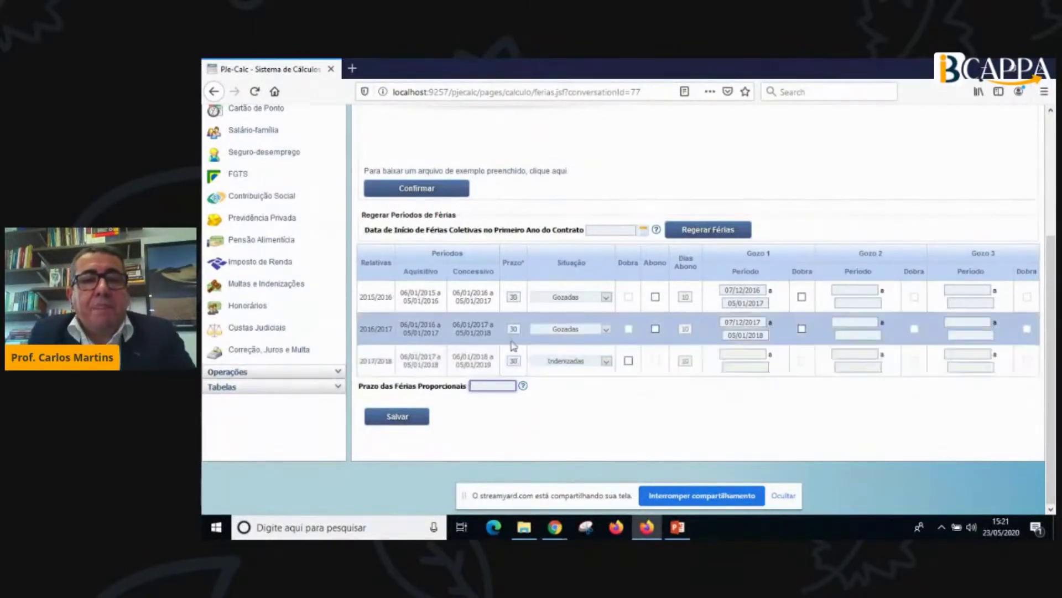
left_click(594, 231)
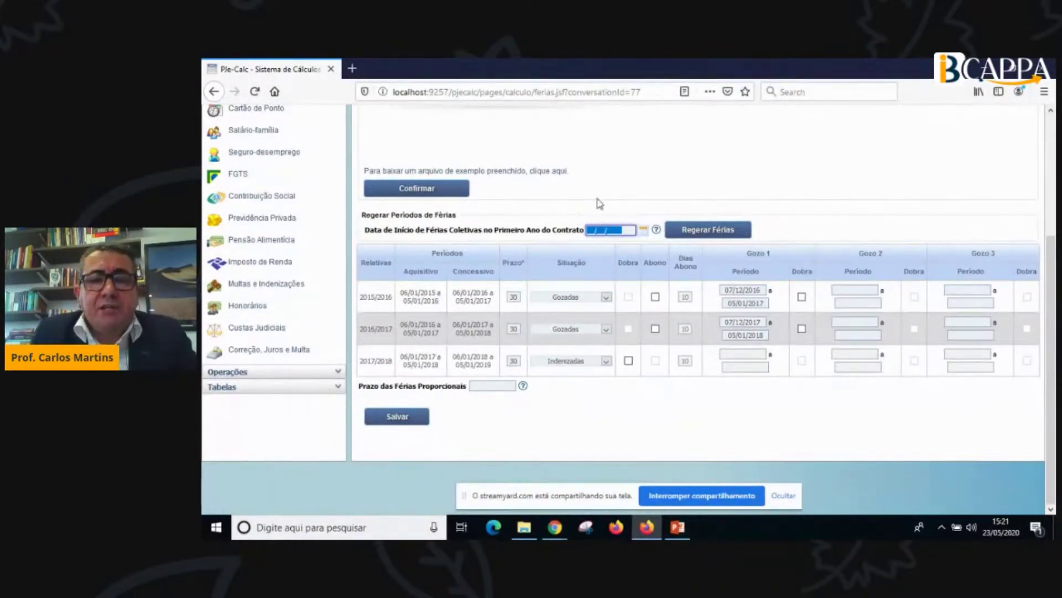
left_click(773, 193)
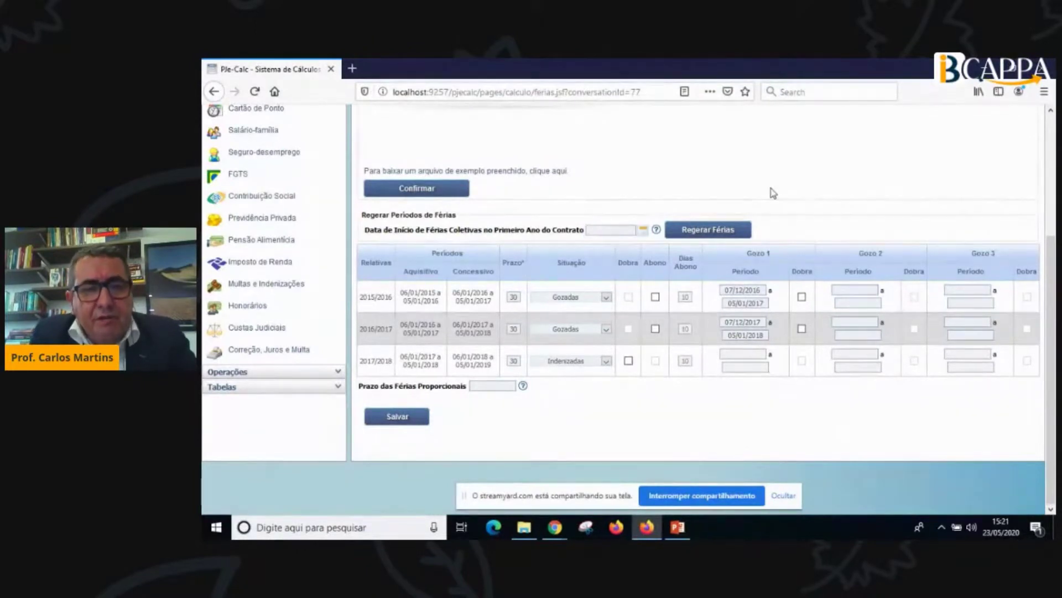
scroll(460, 271, "up", 3)
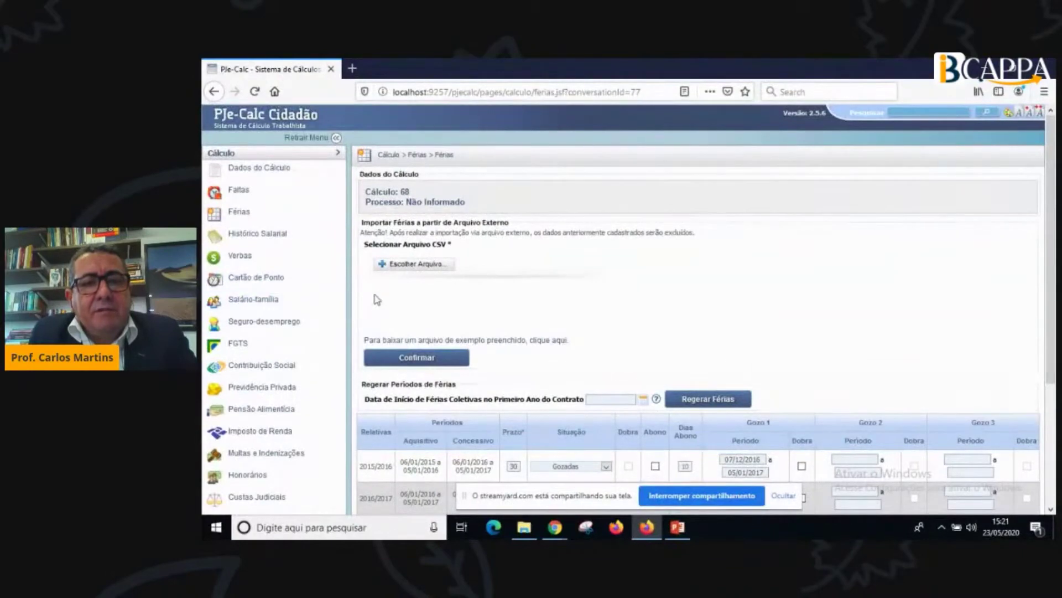
scroll(382, 296, "down", 3)
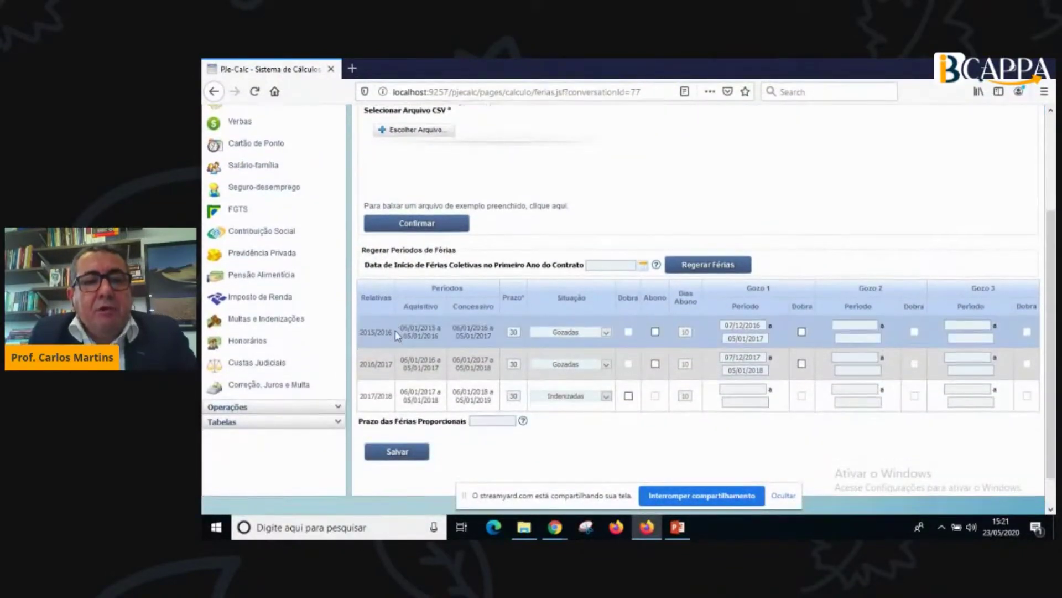
scroll(396, 335, "down", 1)
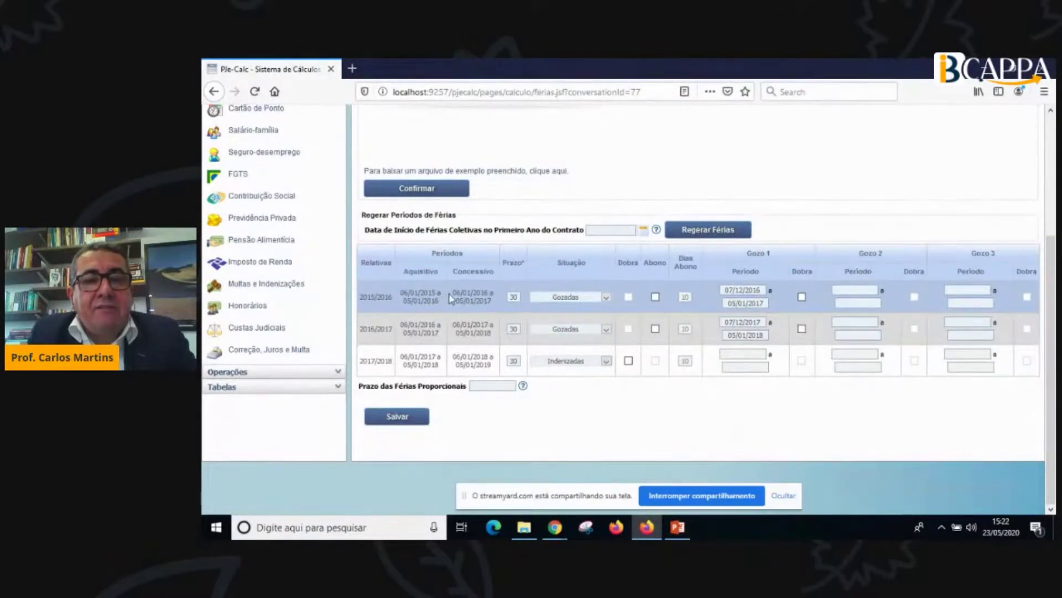
left_click_drag(454, 288, 489, 299)
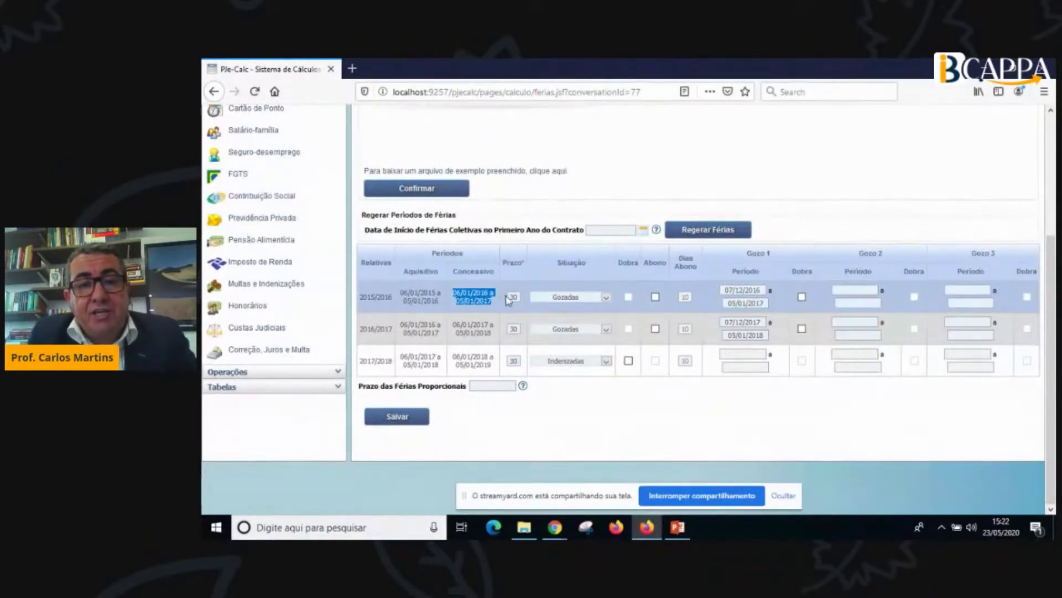
double_click(514, 297)
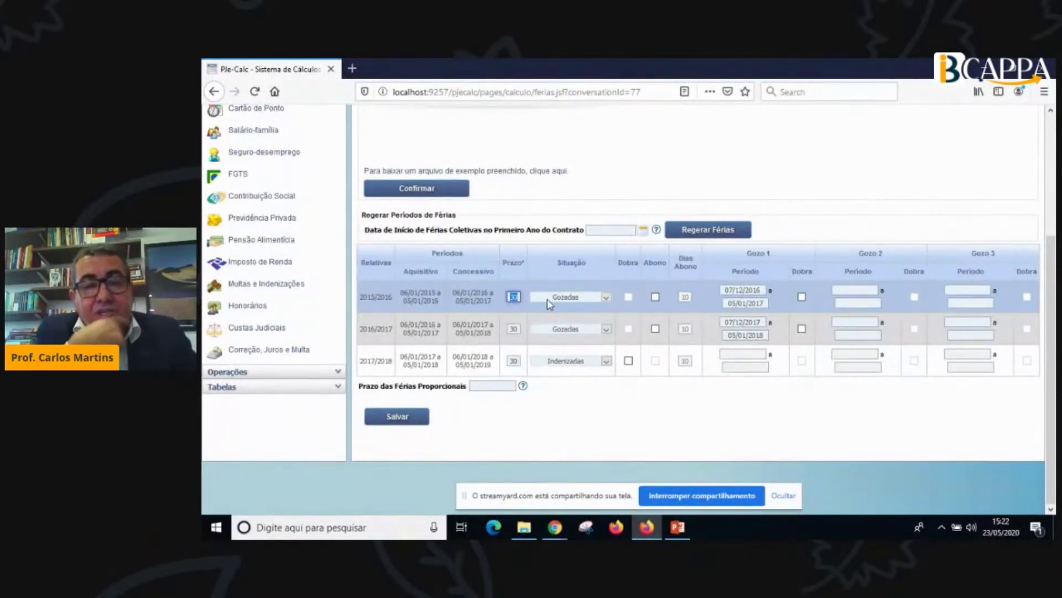
Keep the 2015/2016 vacation situation as Gozadas and set its Gozo 1 period from 01/03/2016 to 30/03/2016.
left_click(603, 299)
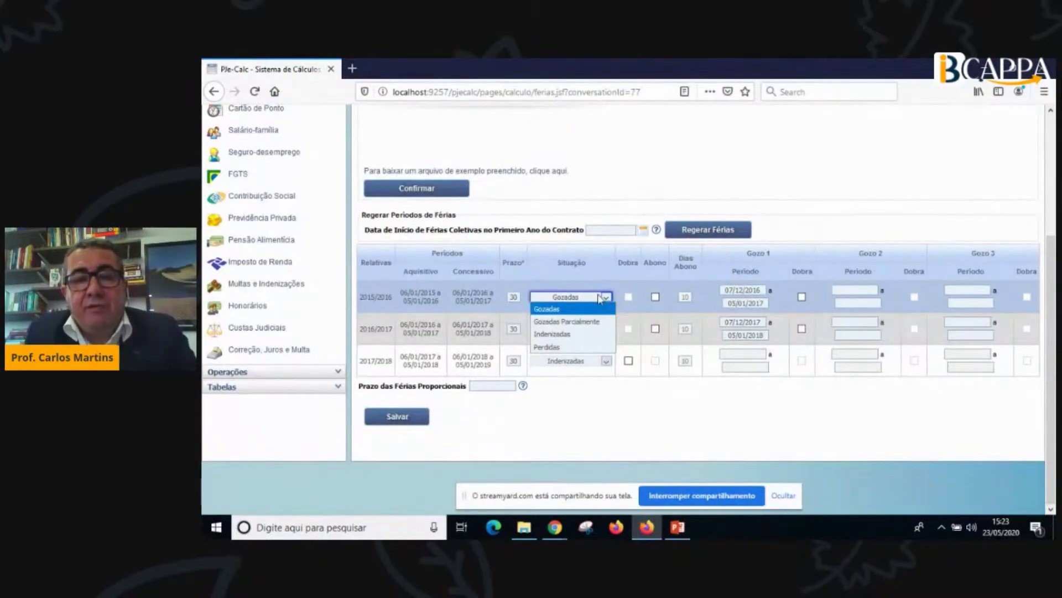
left_click(585, 310)
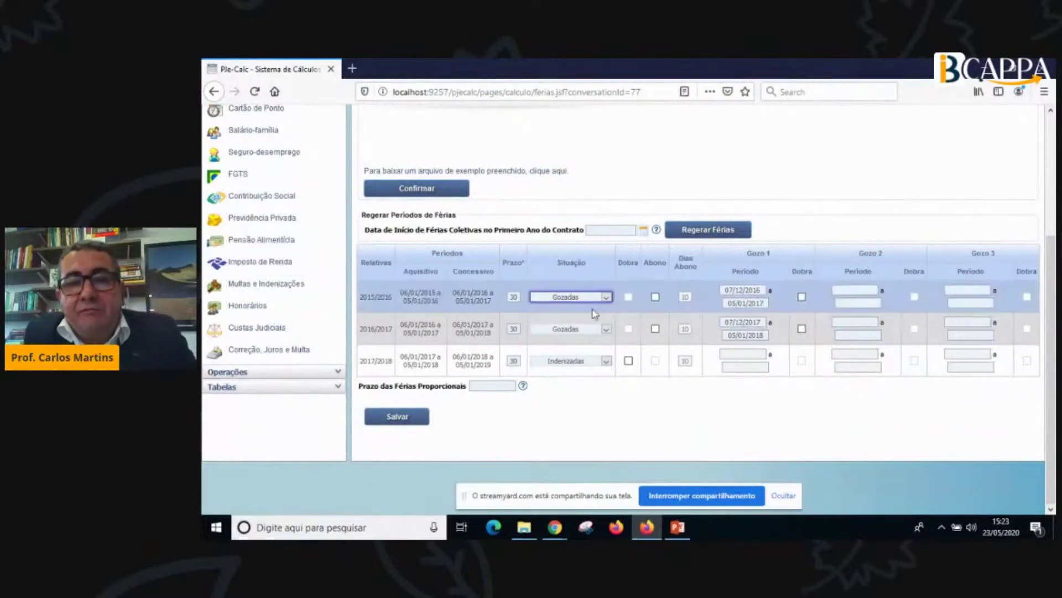
left_click(730, 290)
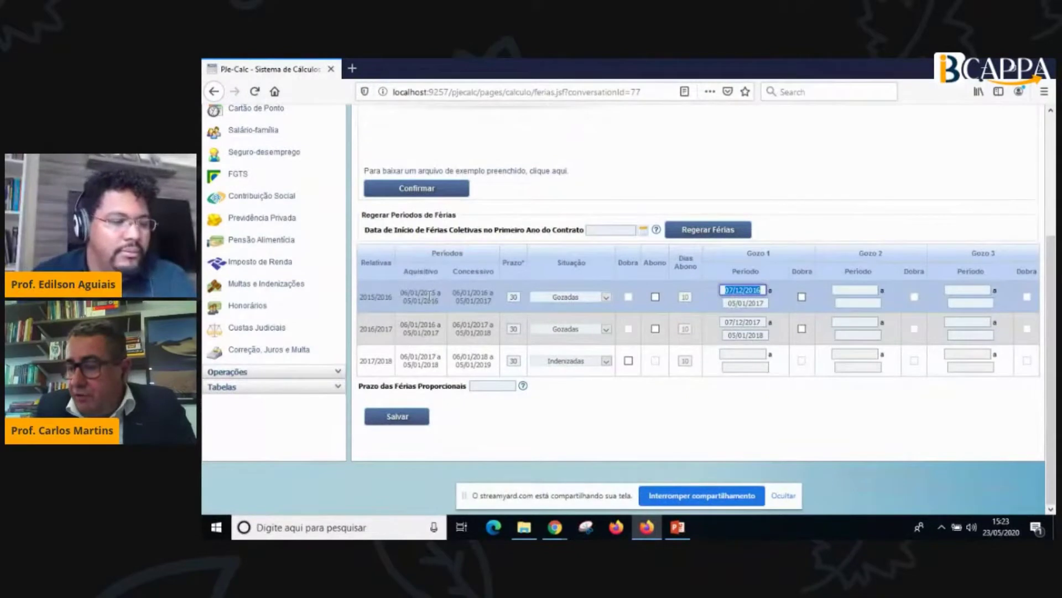
type("01/")
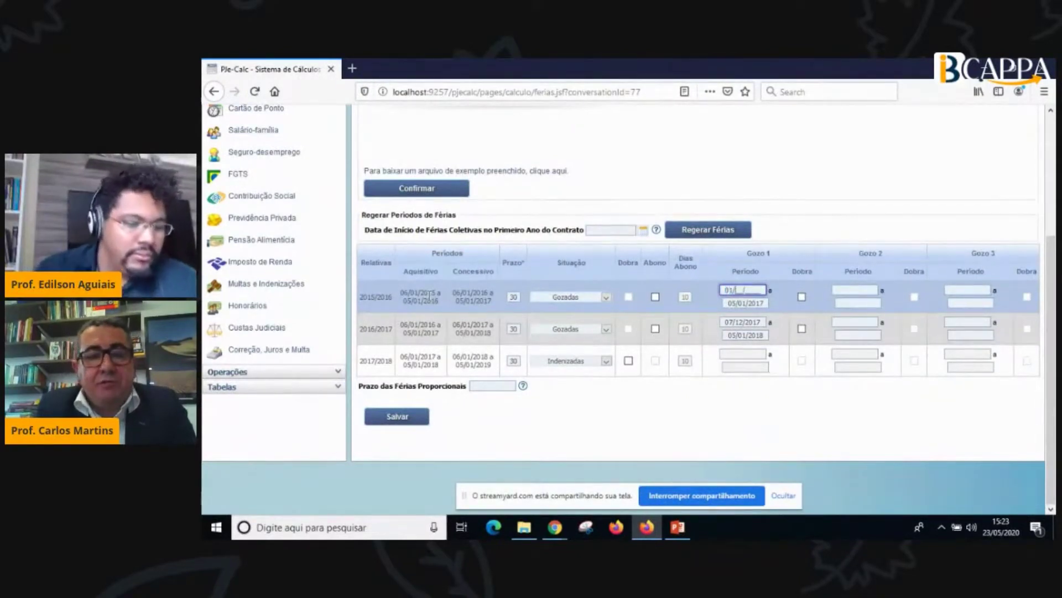
type("03/2016")
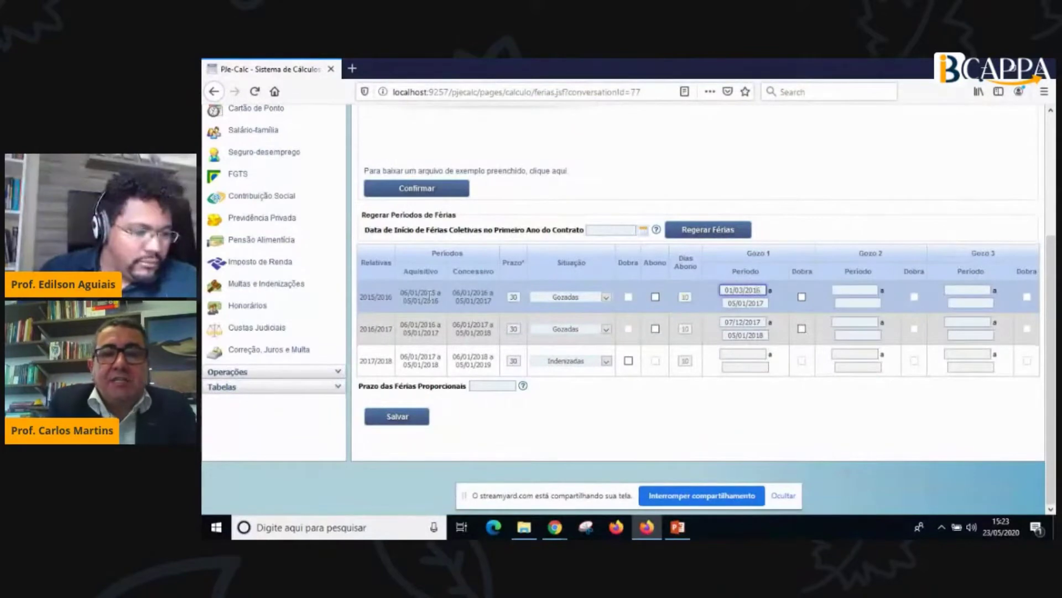
key("Tab")
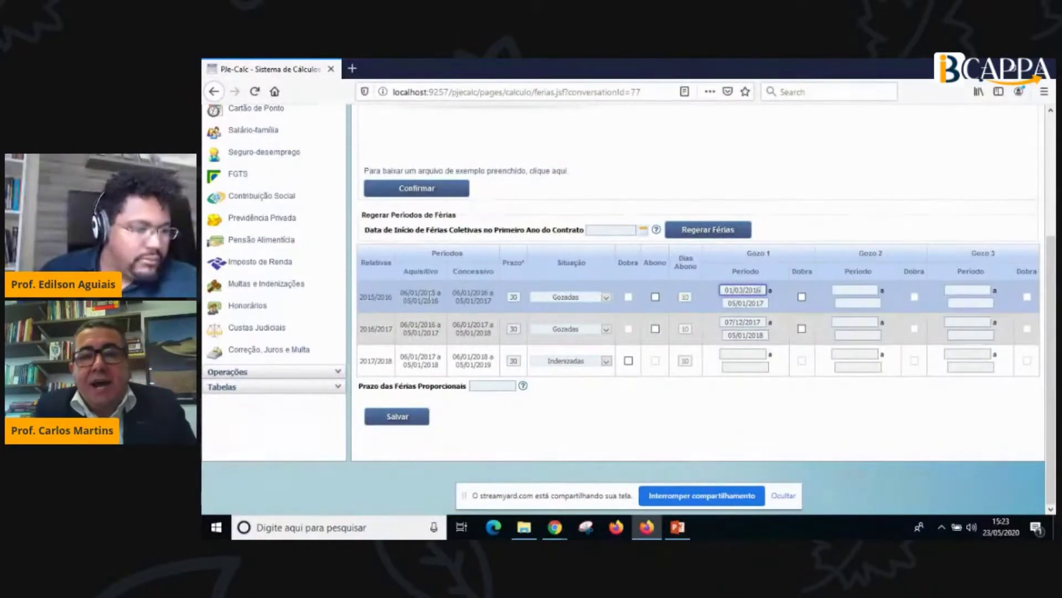
scroll(319, 359, "up", 3)
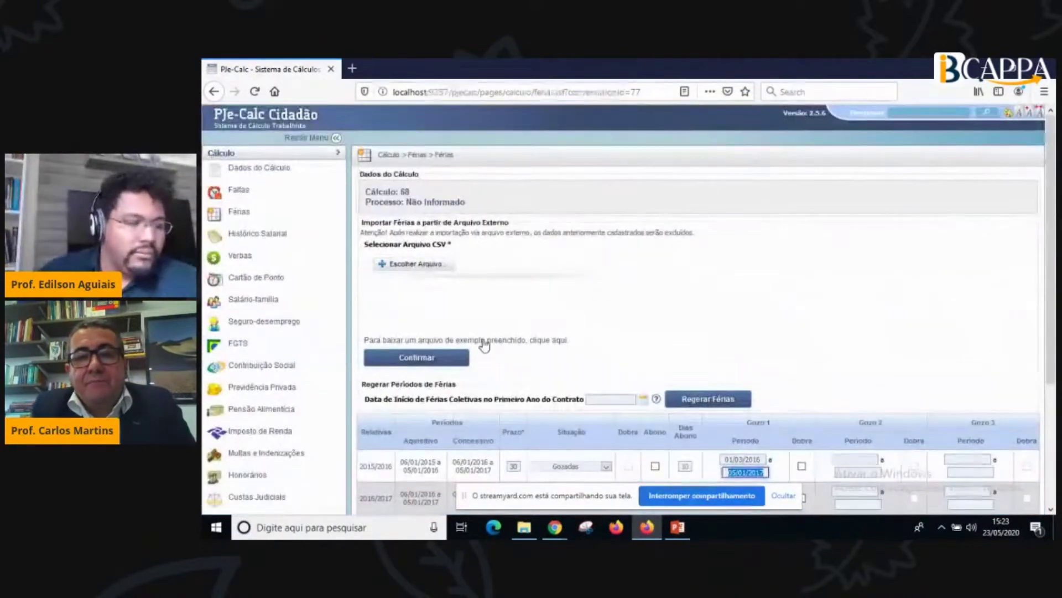
scroll(485, 346, "down", 3)
type("30/")
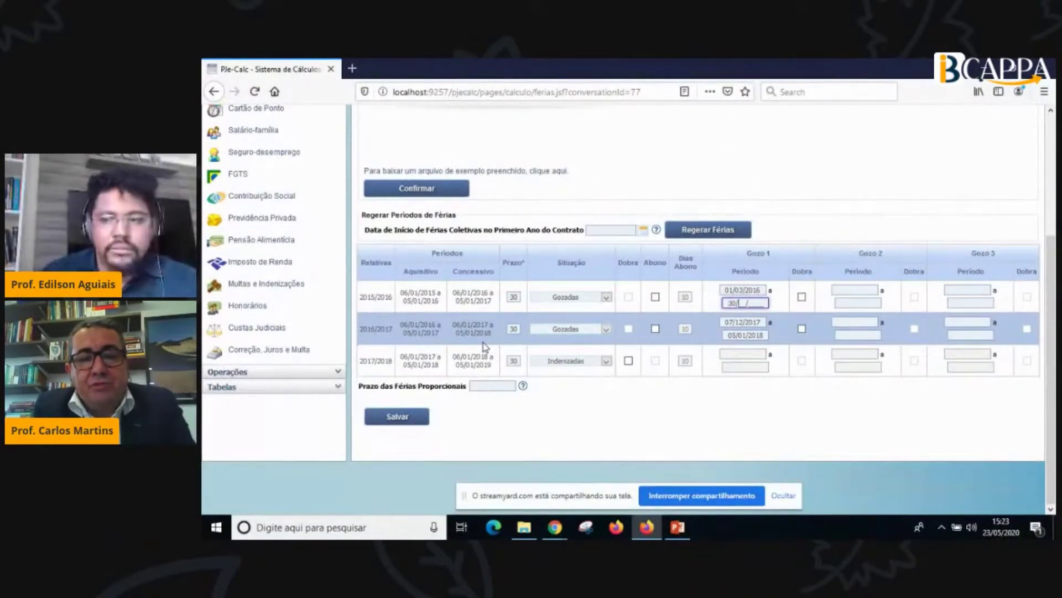
type("03/")
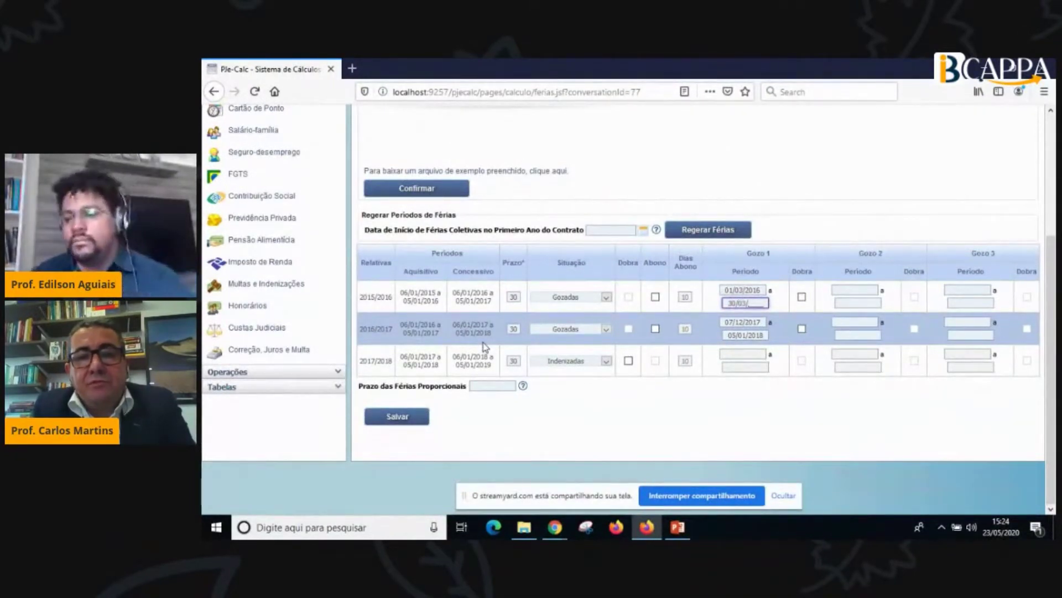
type("201")
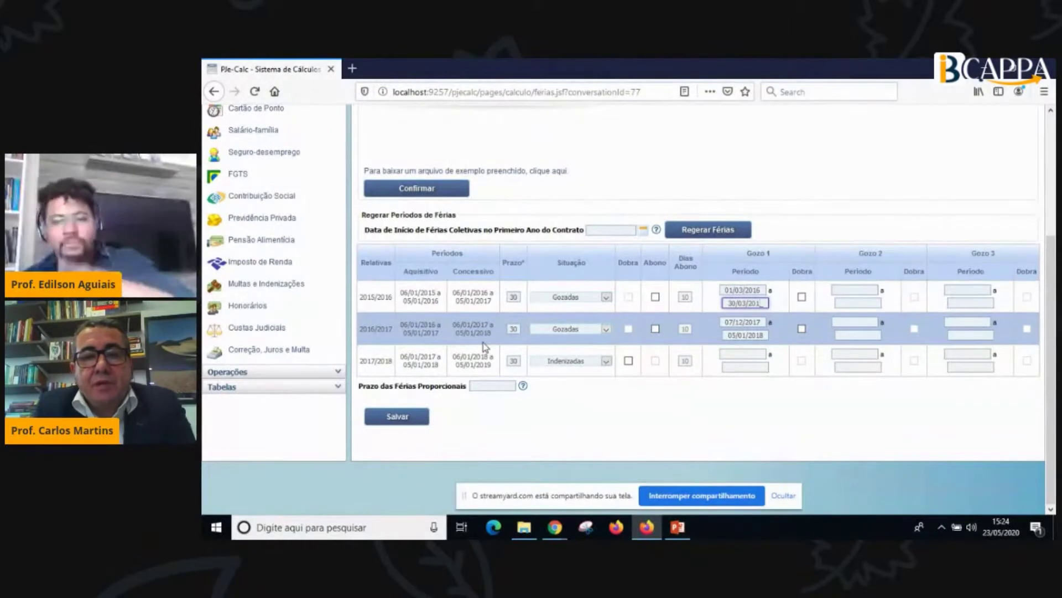
type("6")
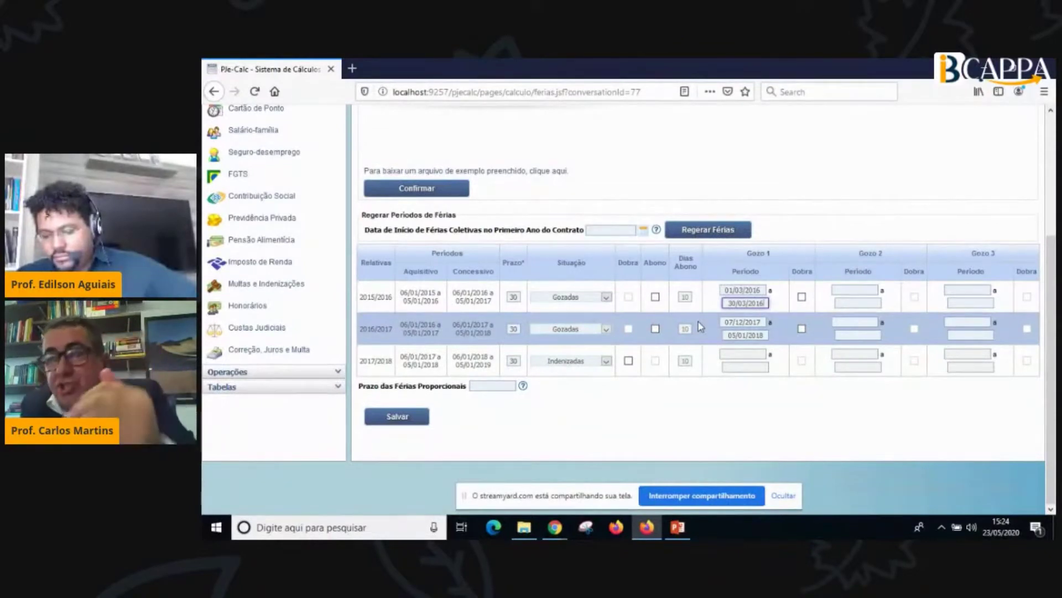
left_click(655, 297)
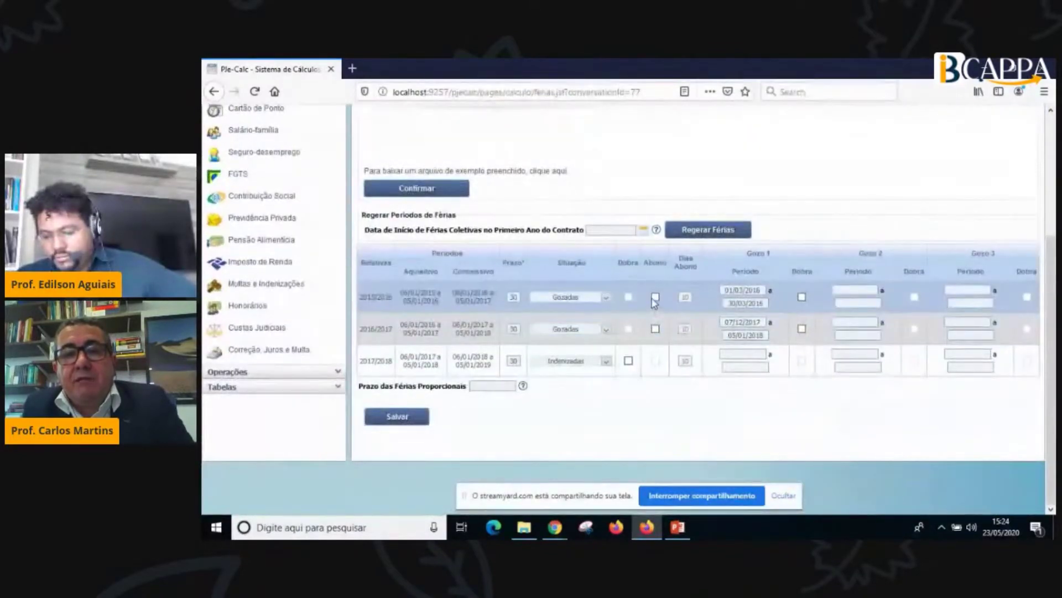
left_click(655, 298)
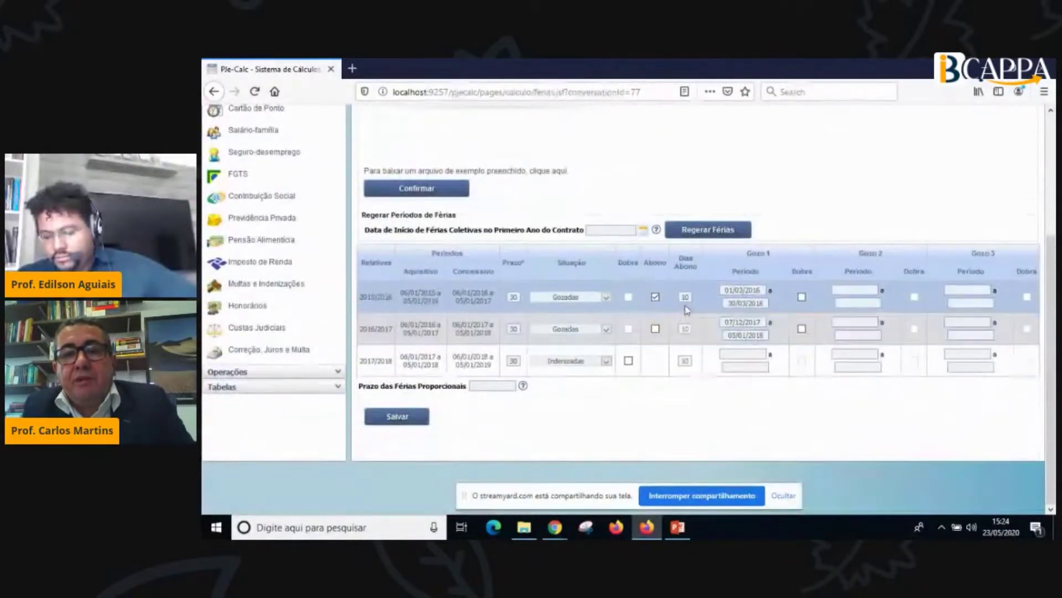
left_click(685, 297)
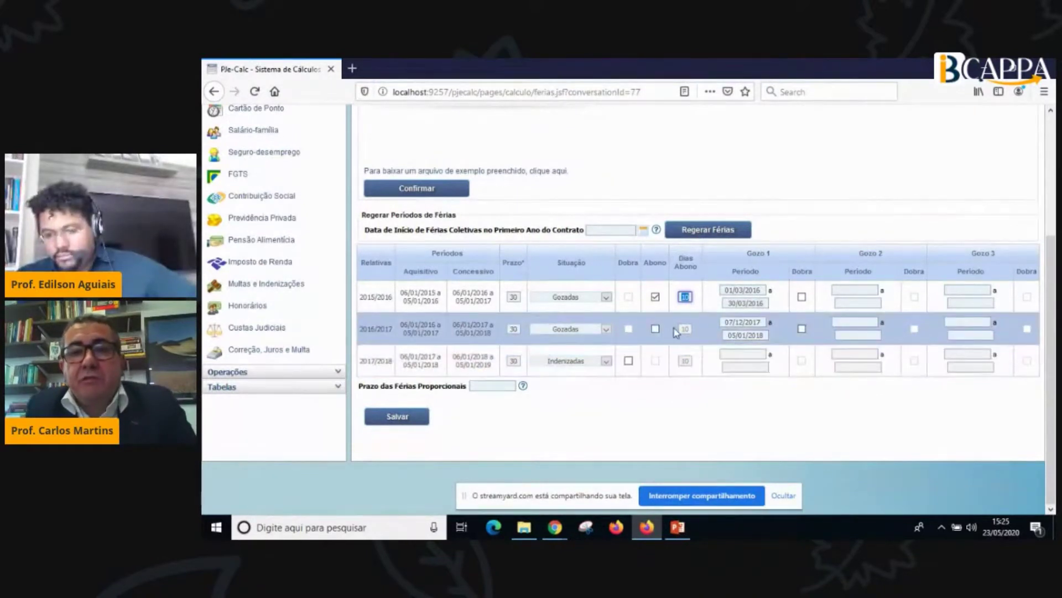
key("Tab")
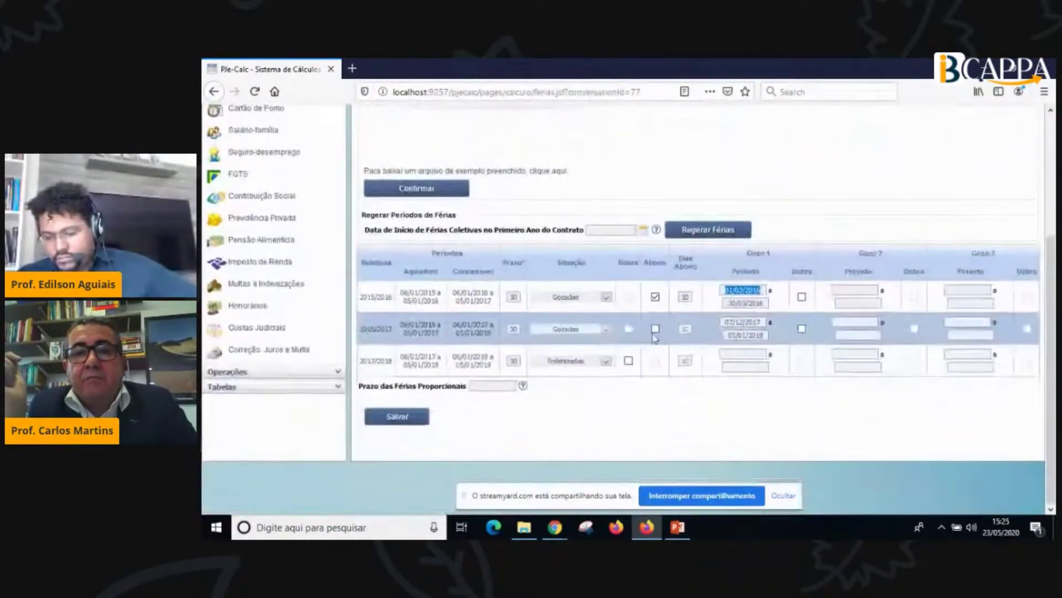
left_click(655, 297)
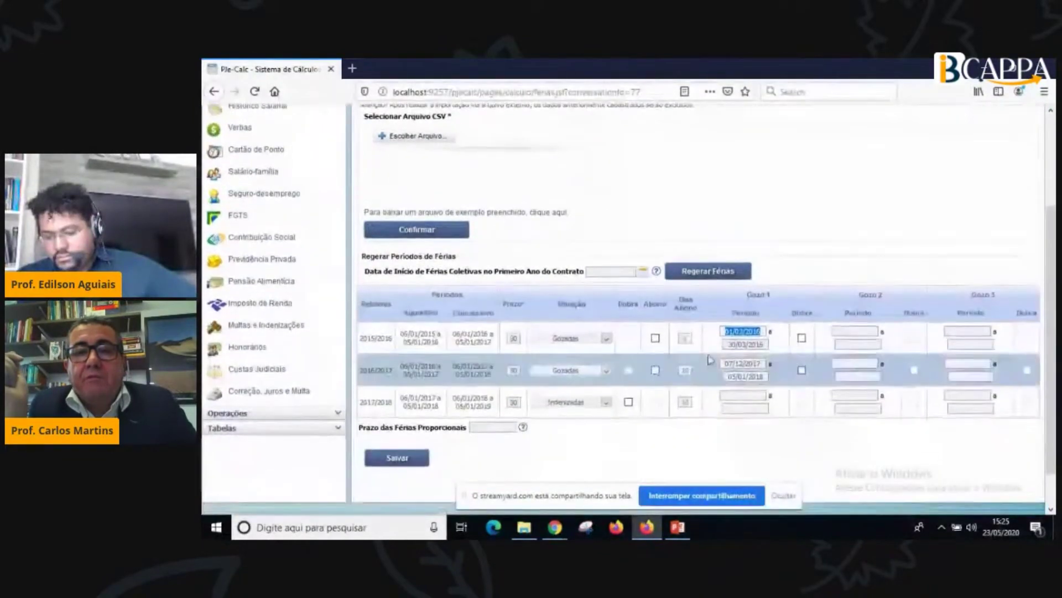
left_click(731, 346)
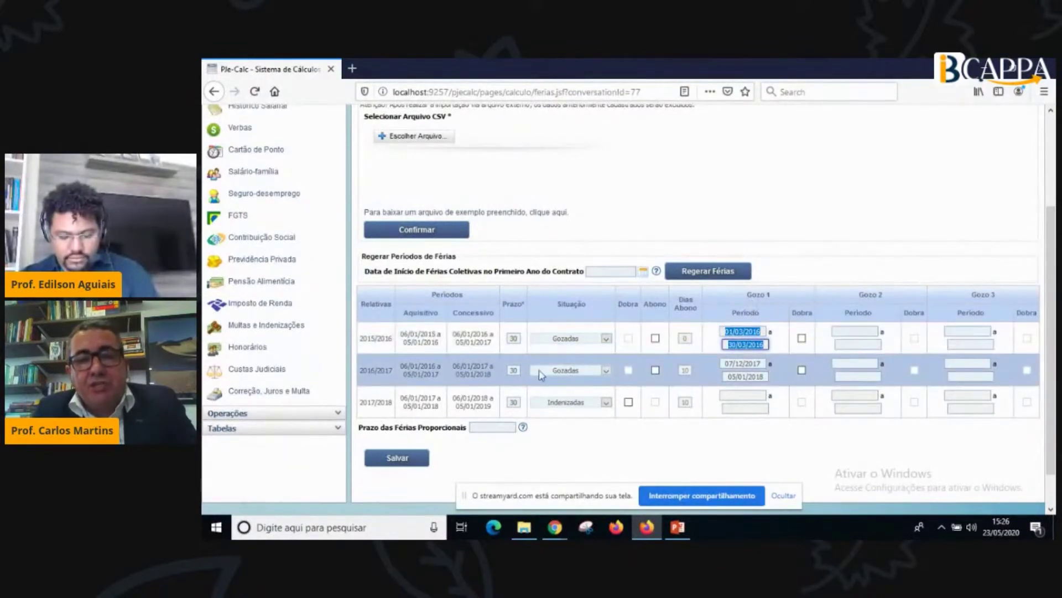
Set the Gozo 1 period of the 2016/2017 vacation from 01/12/2017 to 30/12/2017.
scroll(702, 371, "up", 3)
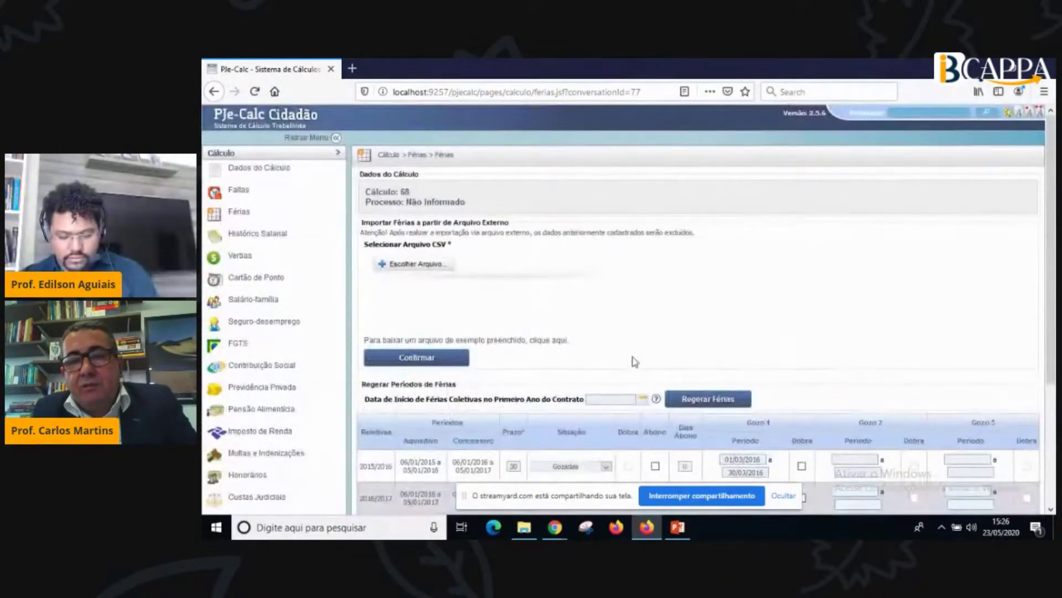
scroll(635, 362, "down", 3)
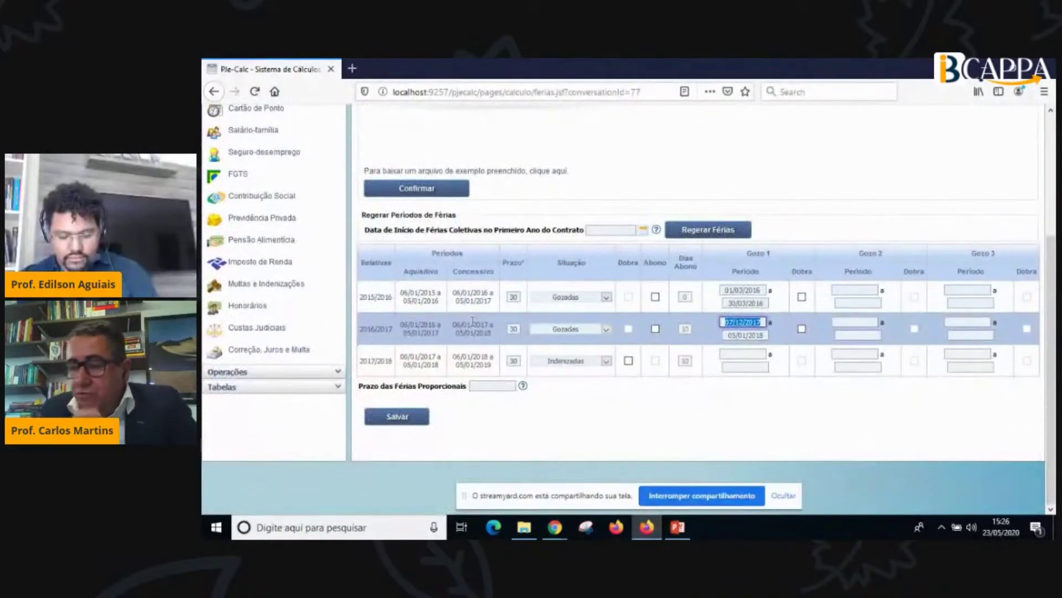
key("Delete")
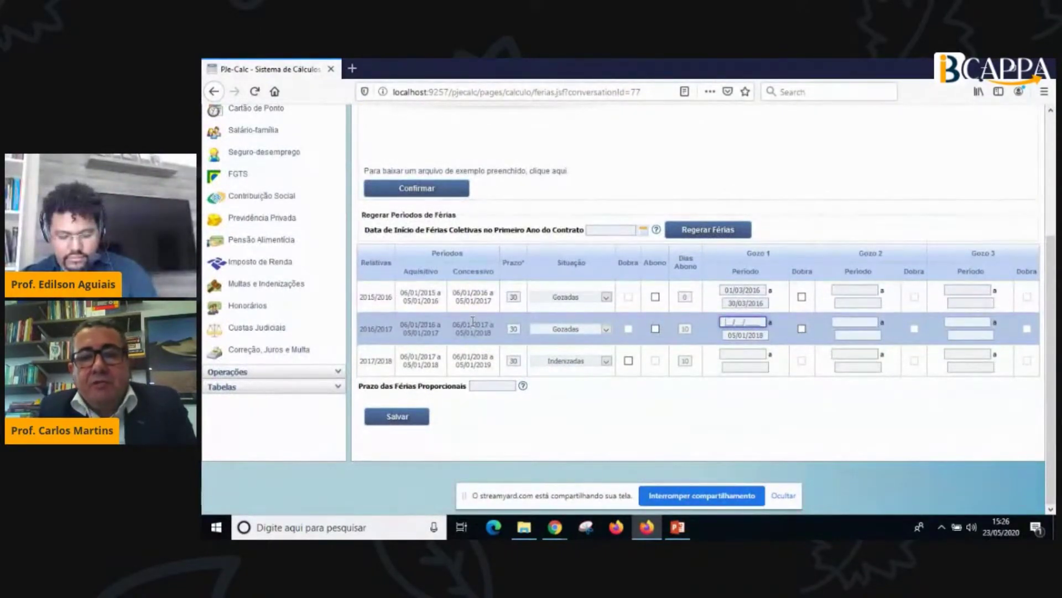
type("0112")
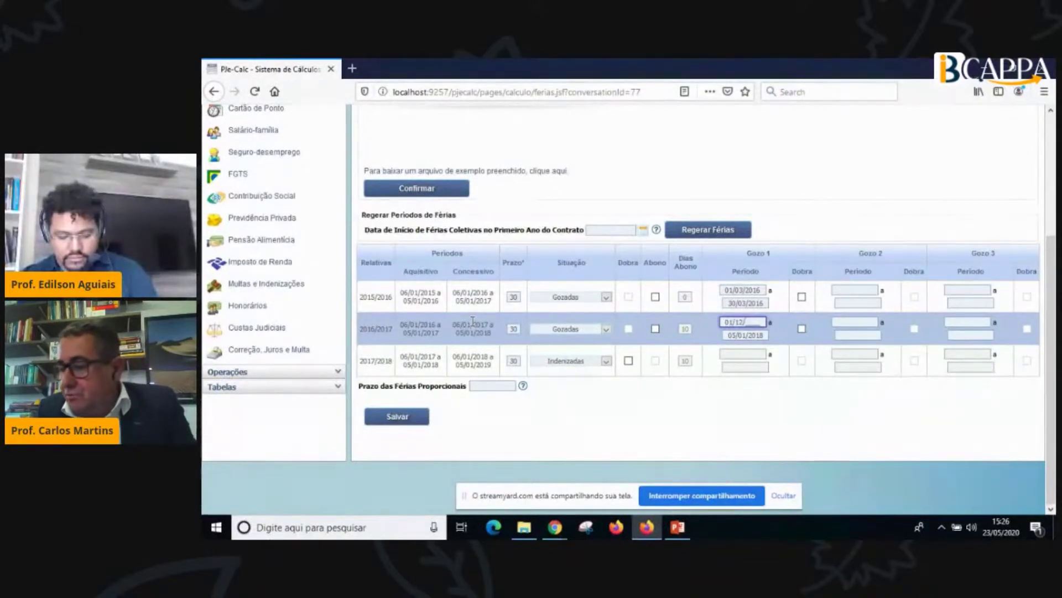
type("2017")
scroll(575, 339, "up", 3)
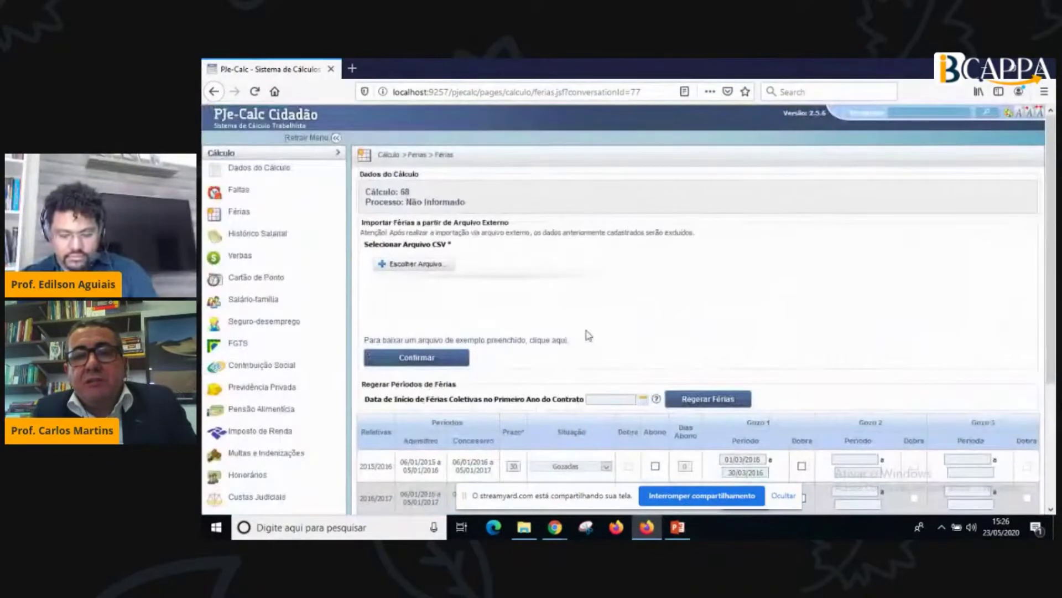
scroll(575, 339, "down", 3)
type("30/12/")
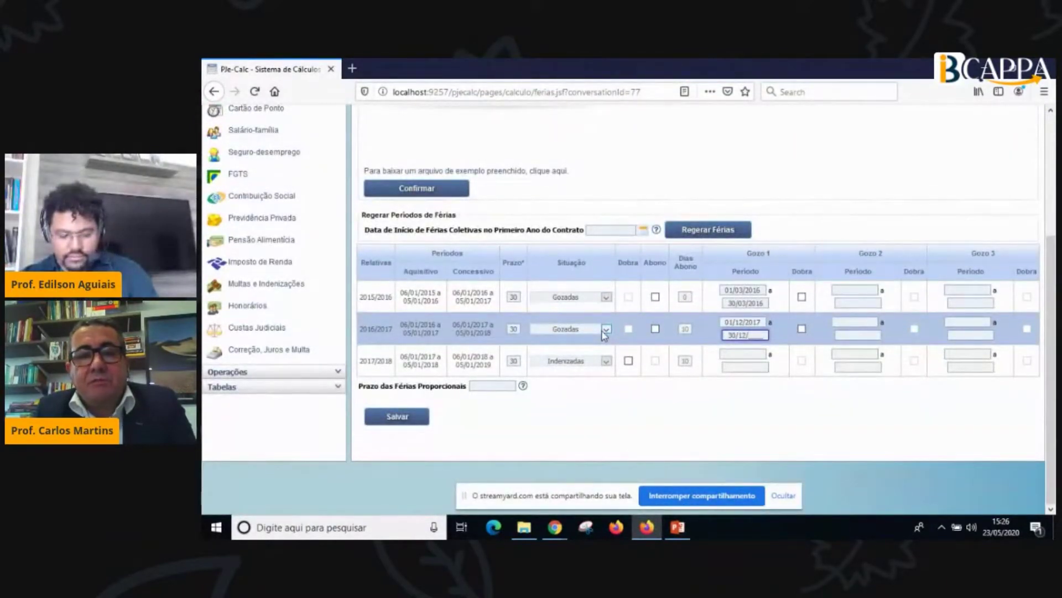
type("2017")
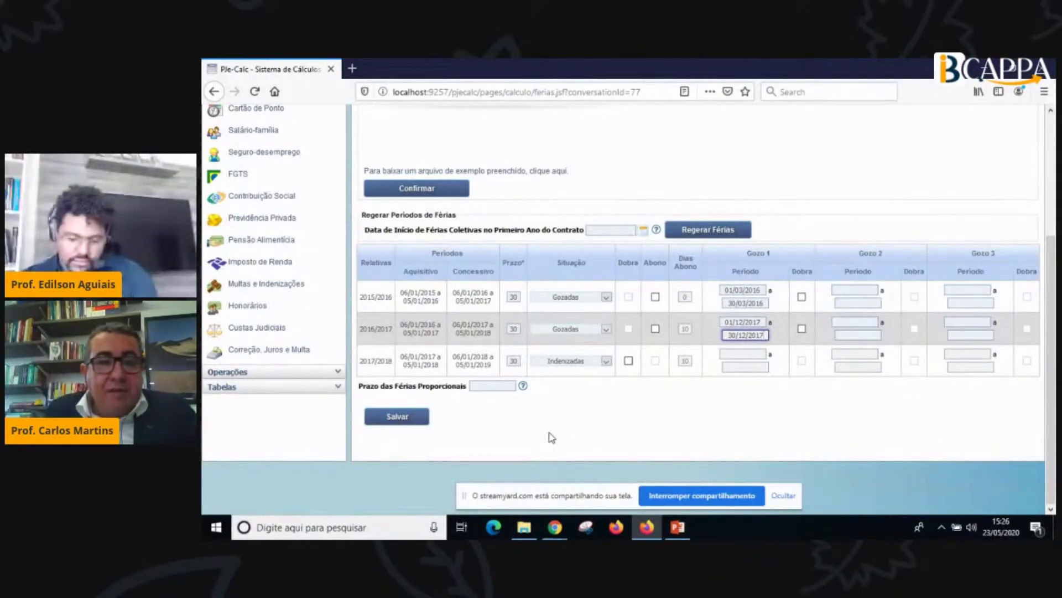
Set the 2017/2018 vacation situation to Gozadas and its Gozo 1 period from 01/03/2018 to 30/03/2018.
left_click(569, 367)
left_click(553, 373)
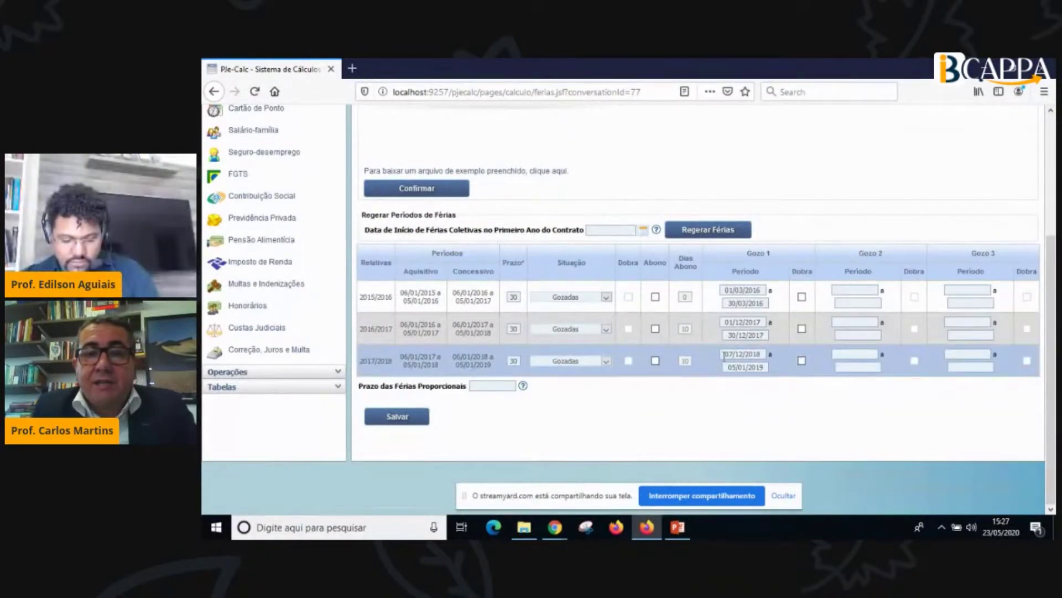
key("Tab")
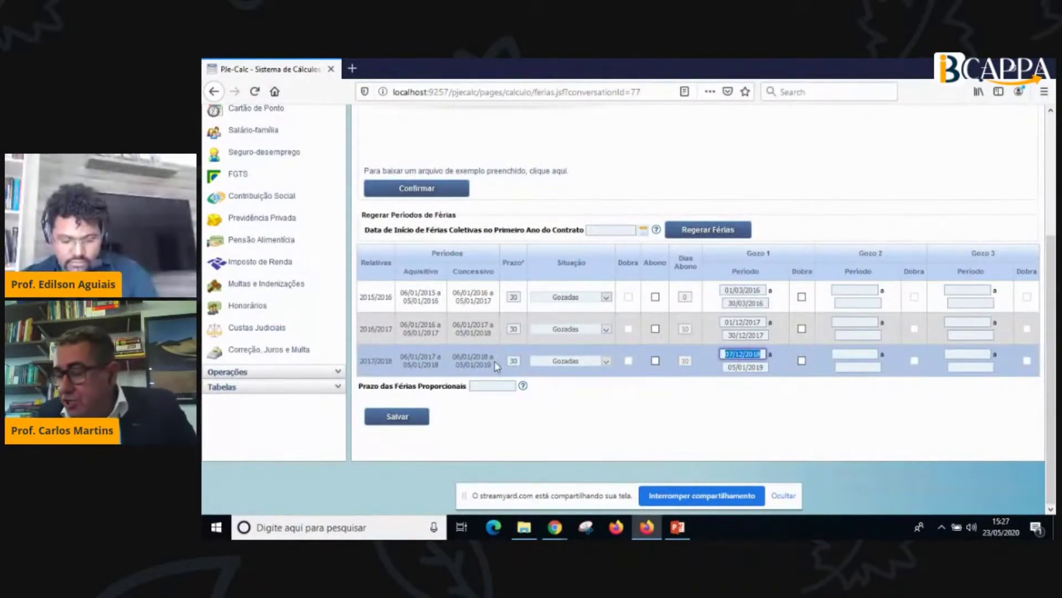
type("01/03/201")
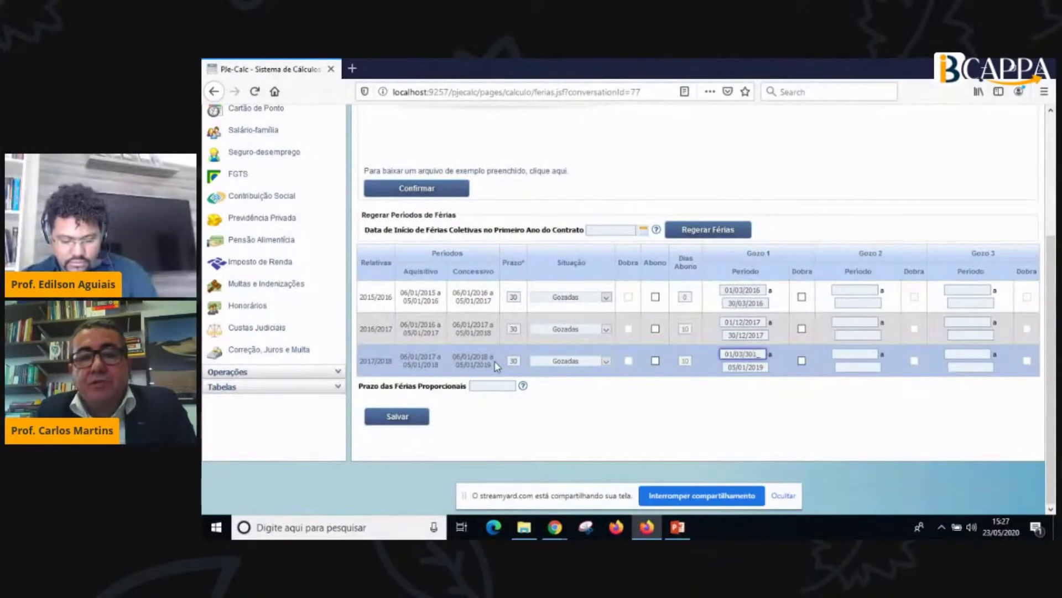
key("BackSpace")
key("BackSpace")
key("BackSpace")
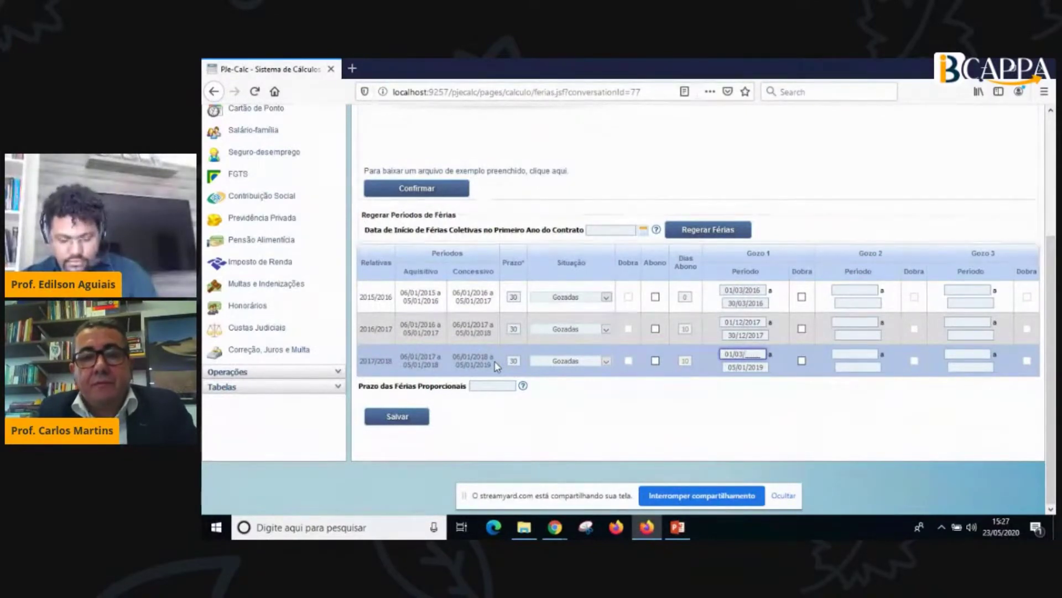
type("2018")
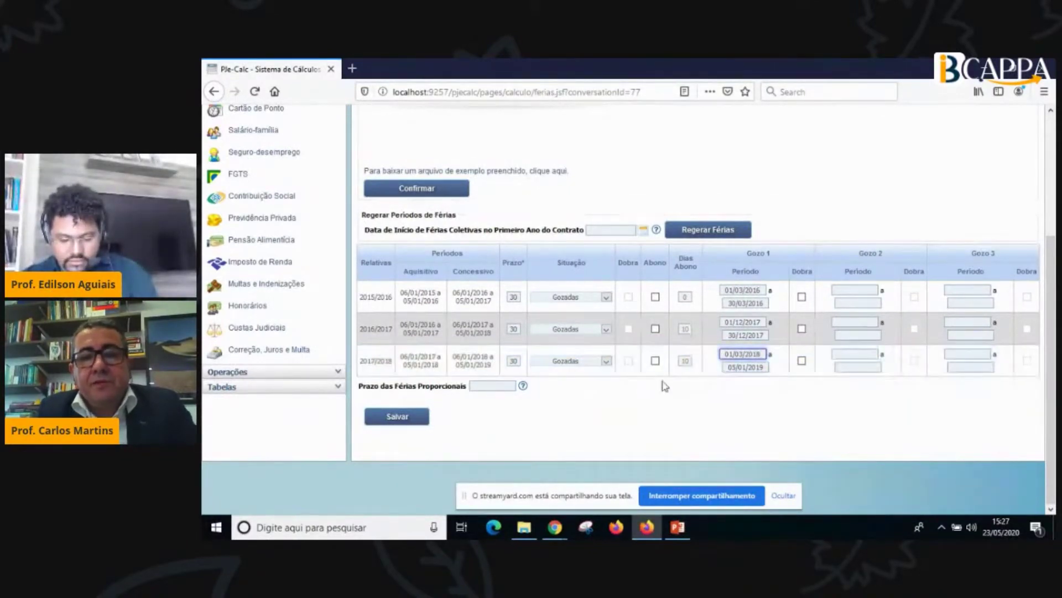
key("Tab")
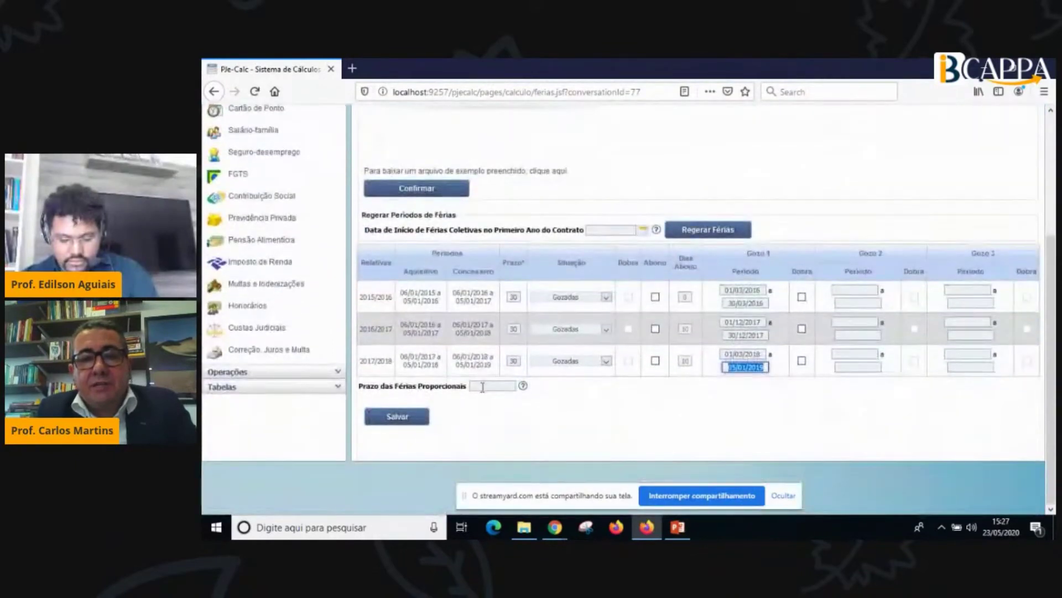
type("30/03/20")
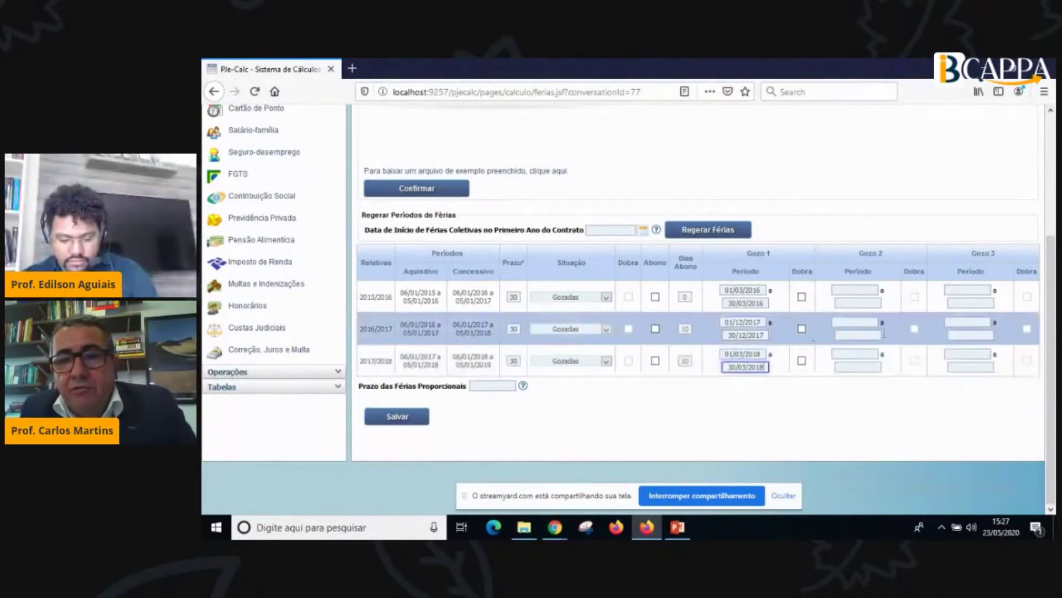
Save the vacation periods entered for the calculation.
left_click(406, 423)
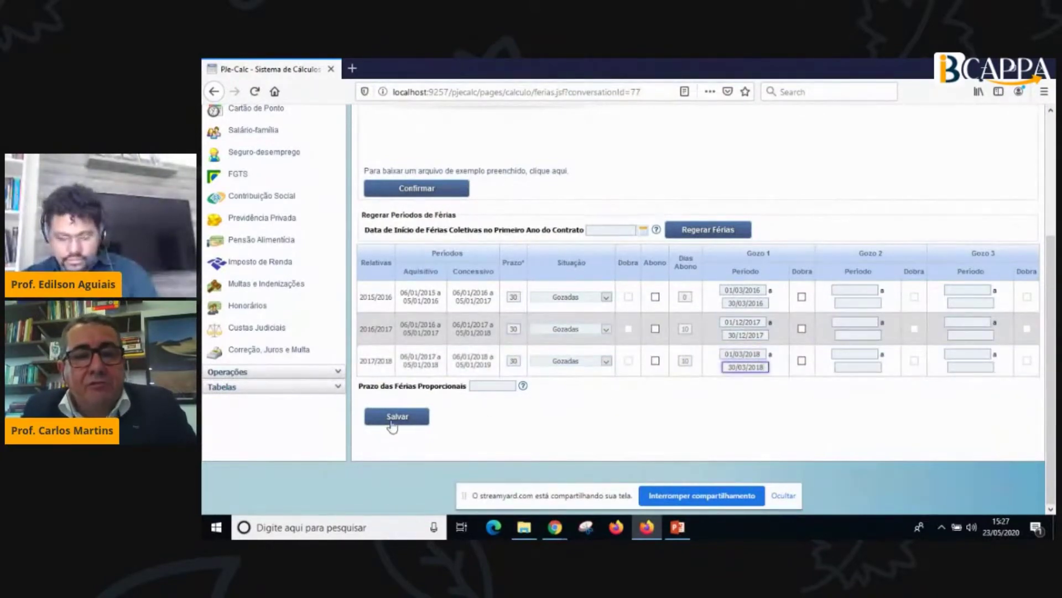
scroll(401, 412, "down", 5)
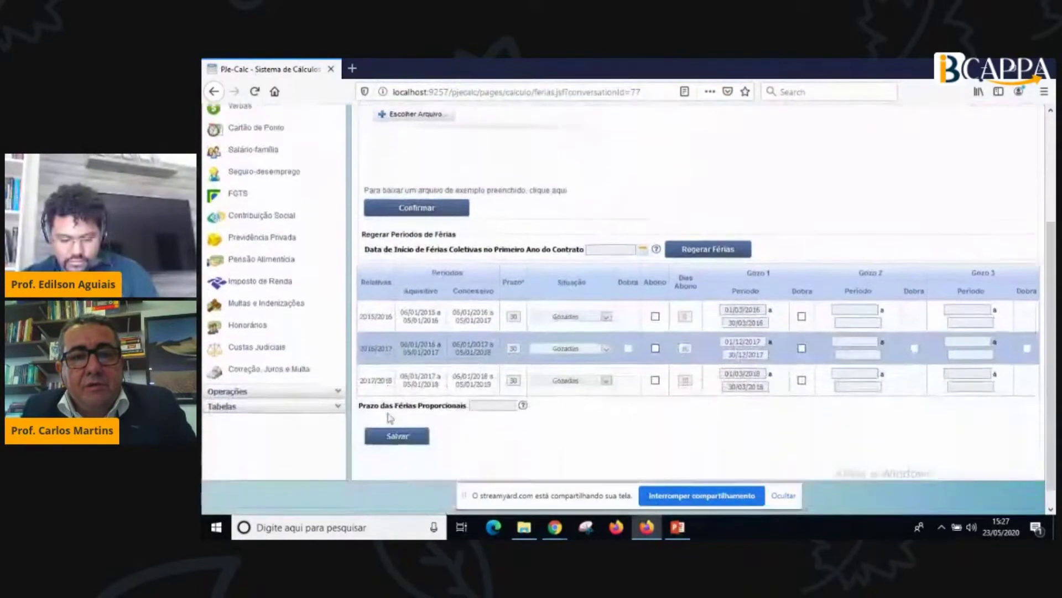
left_click(394, 416)
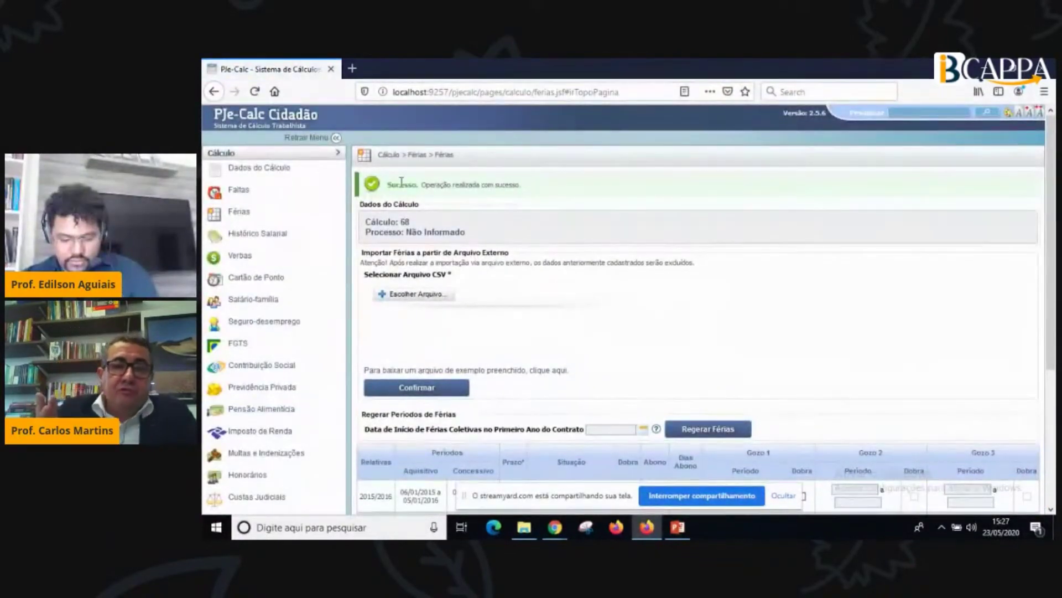
Review the saved vacation table, including situations, Abono and Dobra options, Gozo 1 dates and the proportional vacation term.
scroll(603, 276, "down", 3)
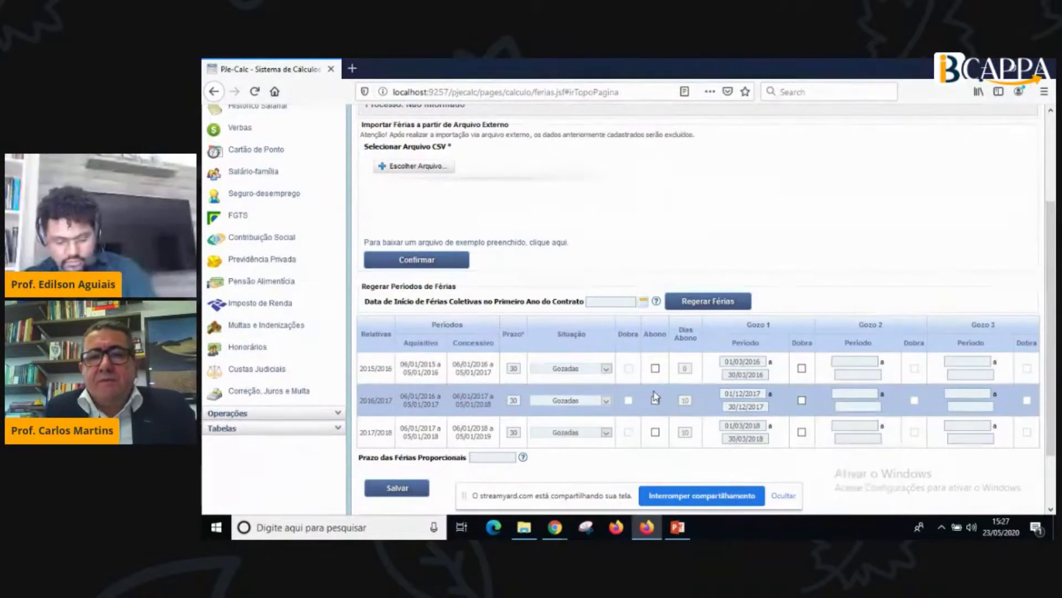
scroll(656, 392, "up", 4)
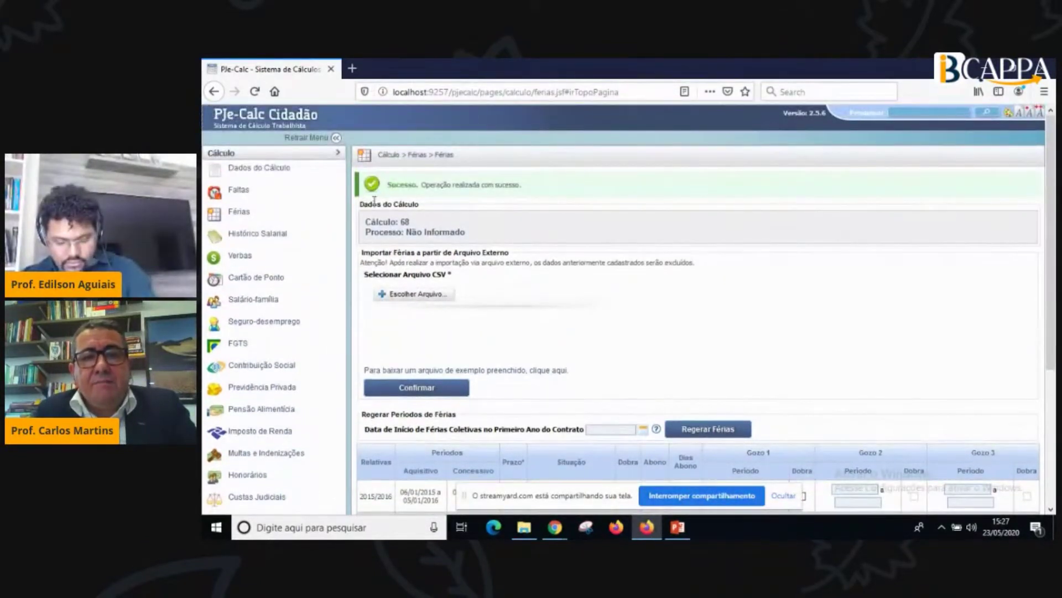
scroll(787, 451, "down", 2)
scroll(697, 344, "up", 2)
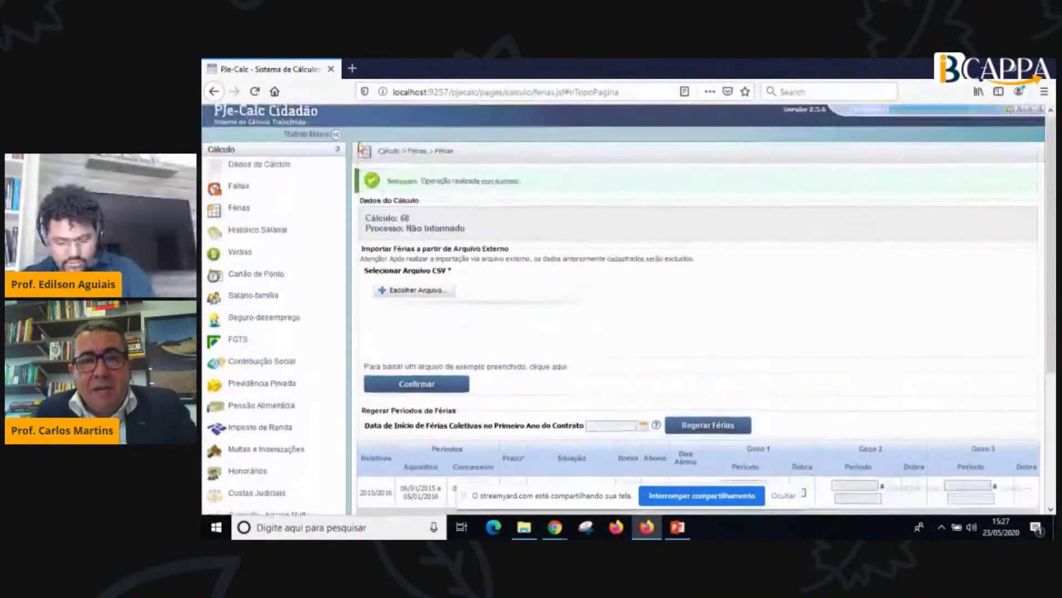
scroll(608, 241, "down", 3)
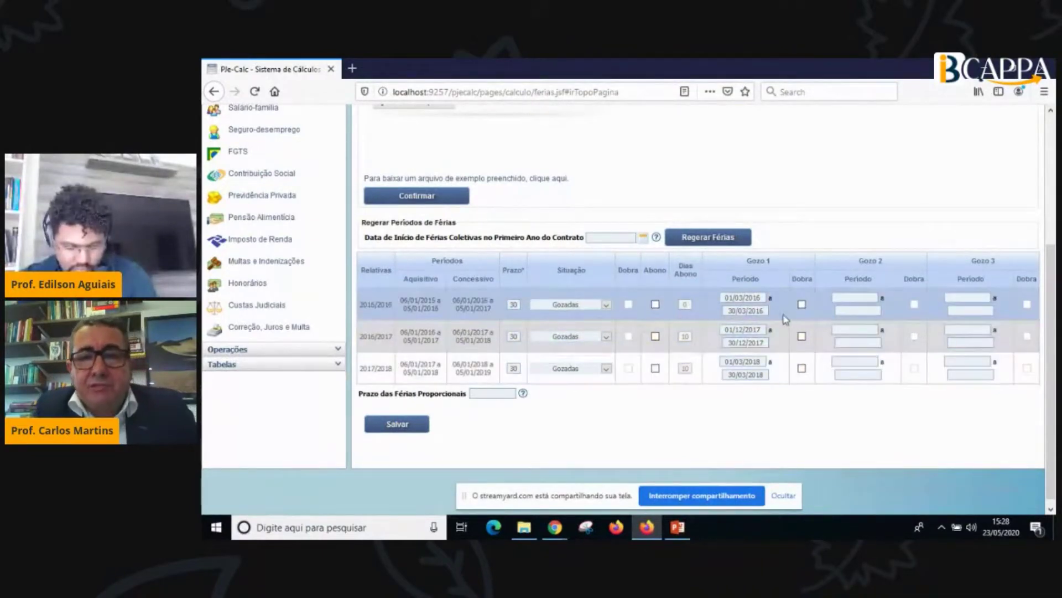
scroll(560, 339, "up", 3)
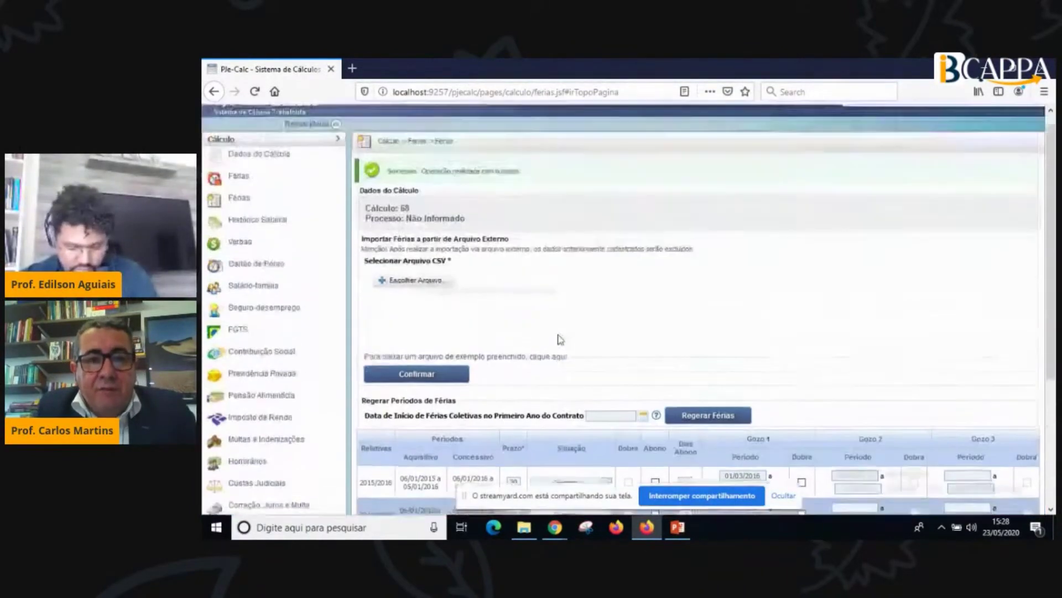
scroll(478, 339, "down", 3)
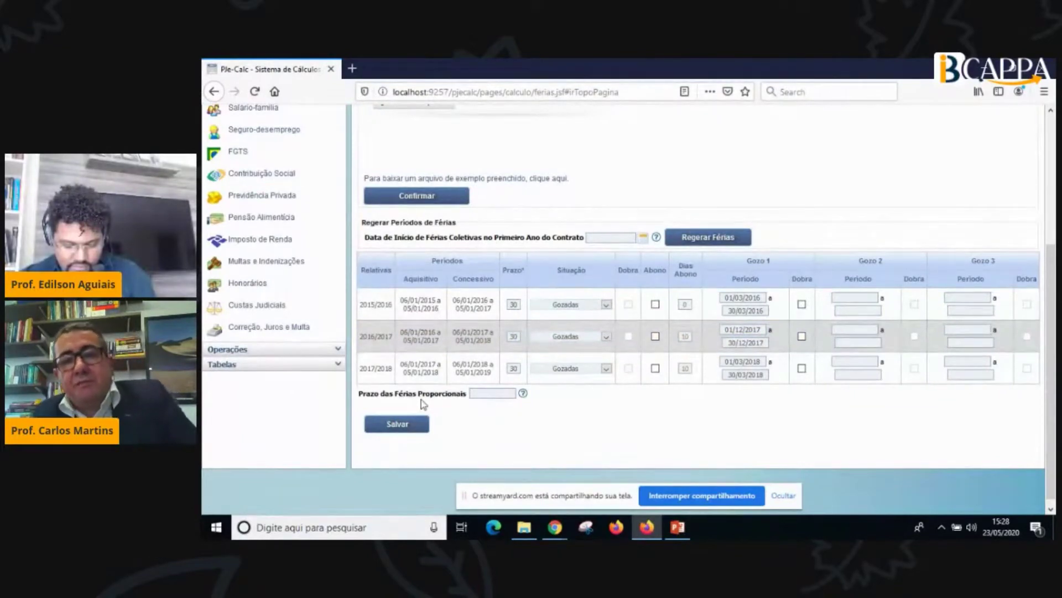
scroll(424, 404, "up", 5)
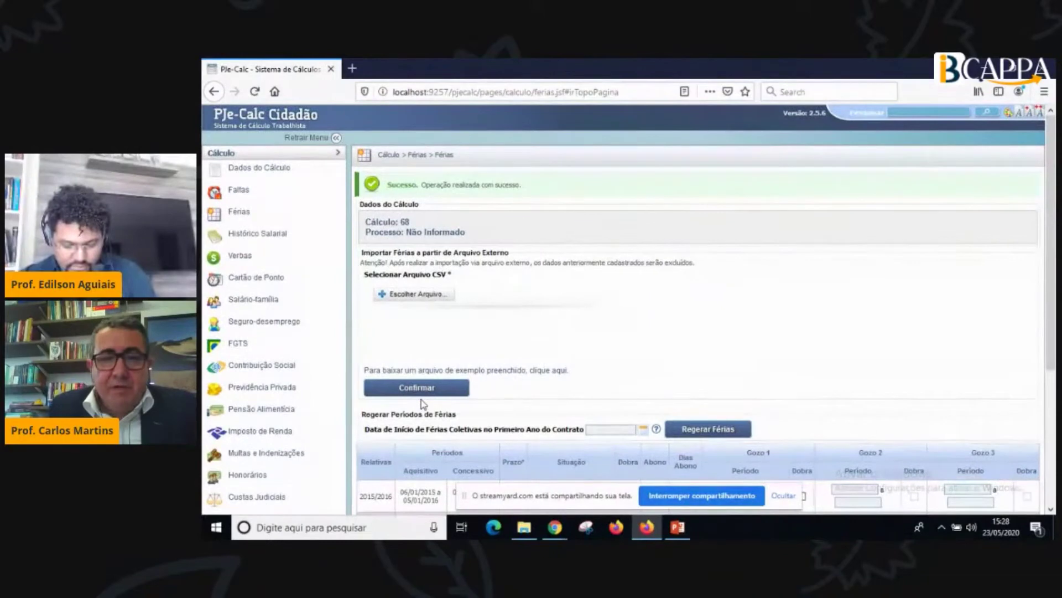
scroll(422, 403, "down", 4)
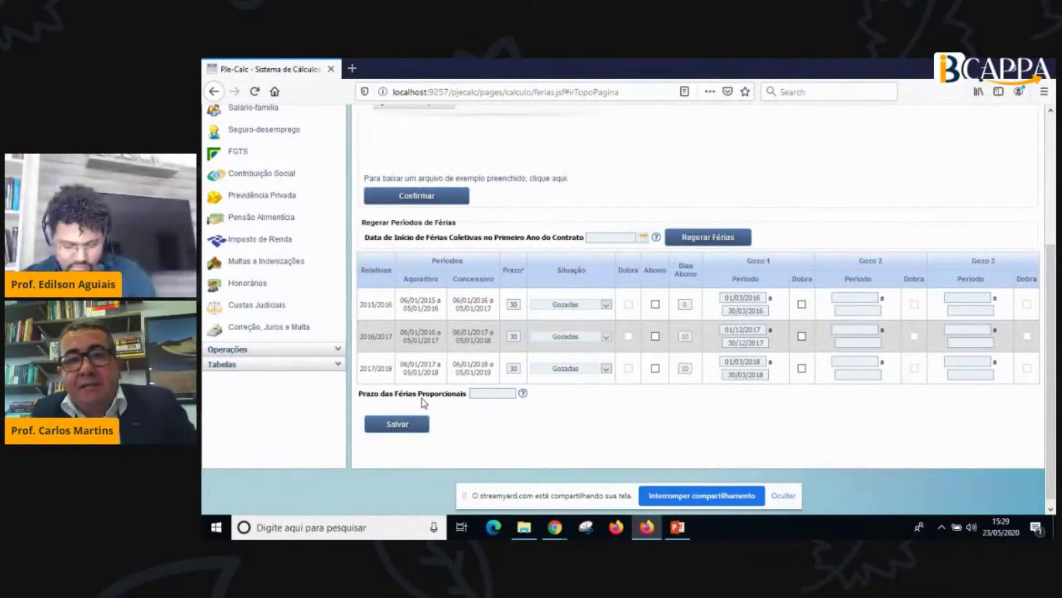
scroll(421, 397, "up", 2)
scroll(422, 397, "up", 1)
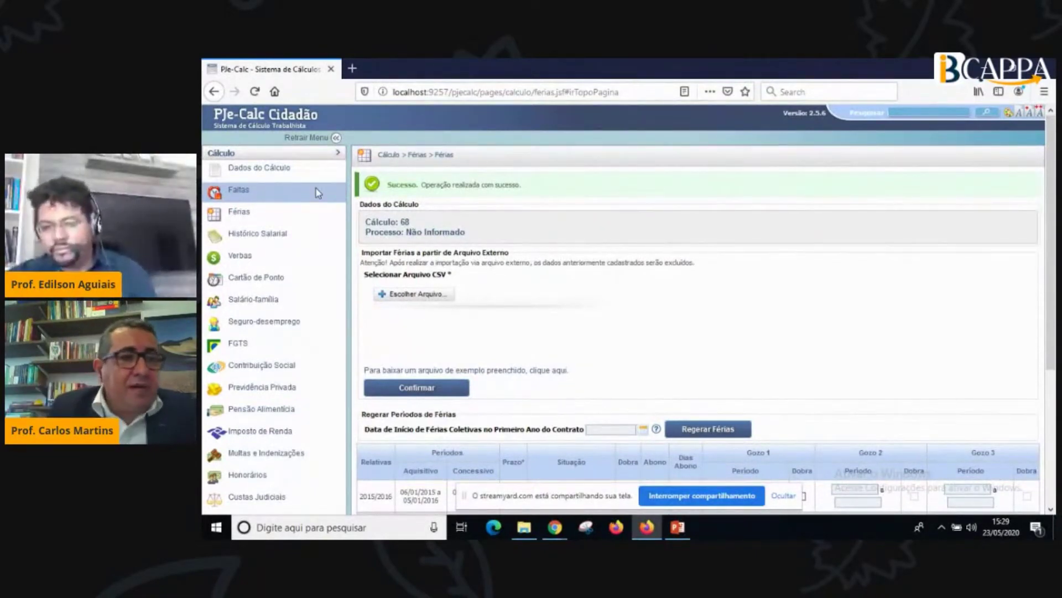
scroll(654, 297, "down", 3)
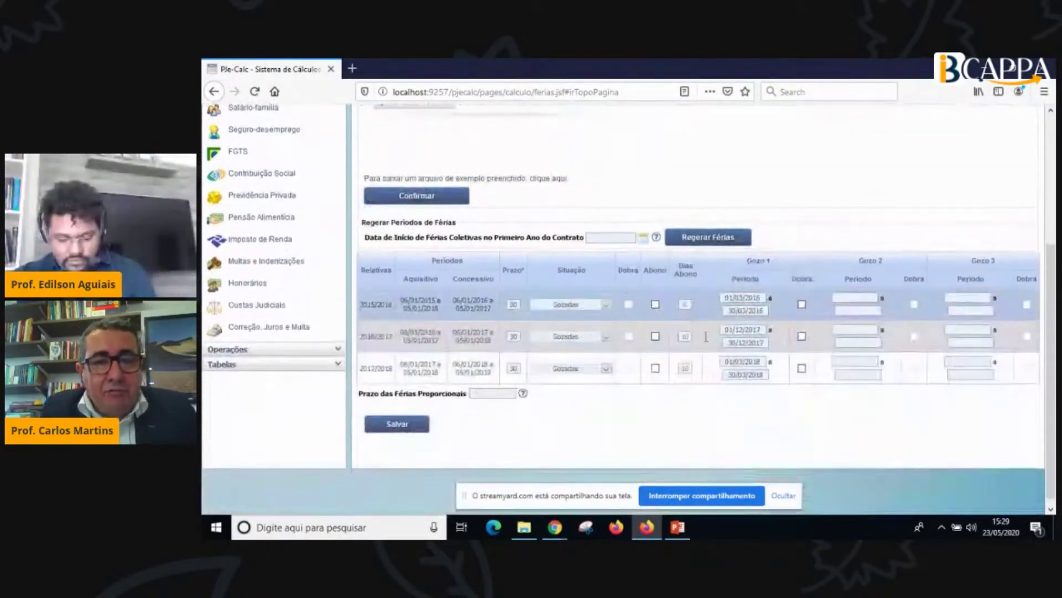
scroll(612, 447, "up", 4)
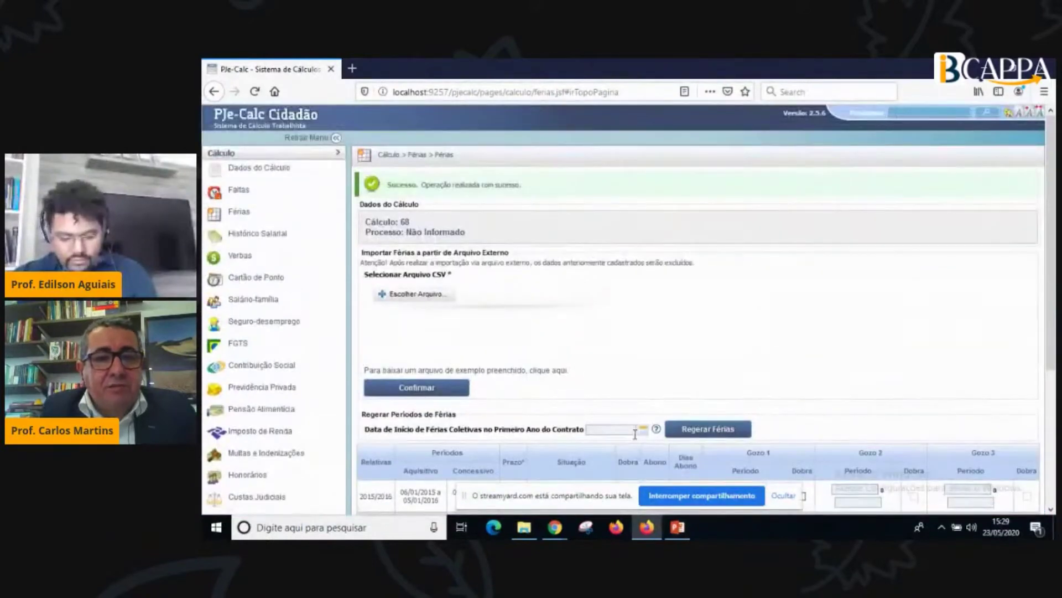
scroll(612, 447, "down", 4)
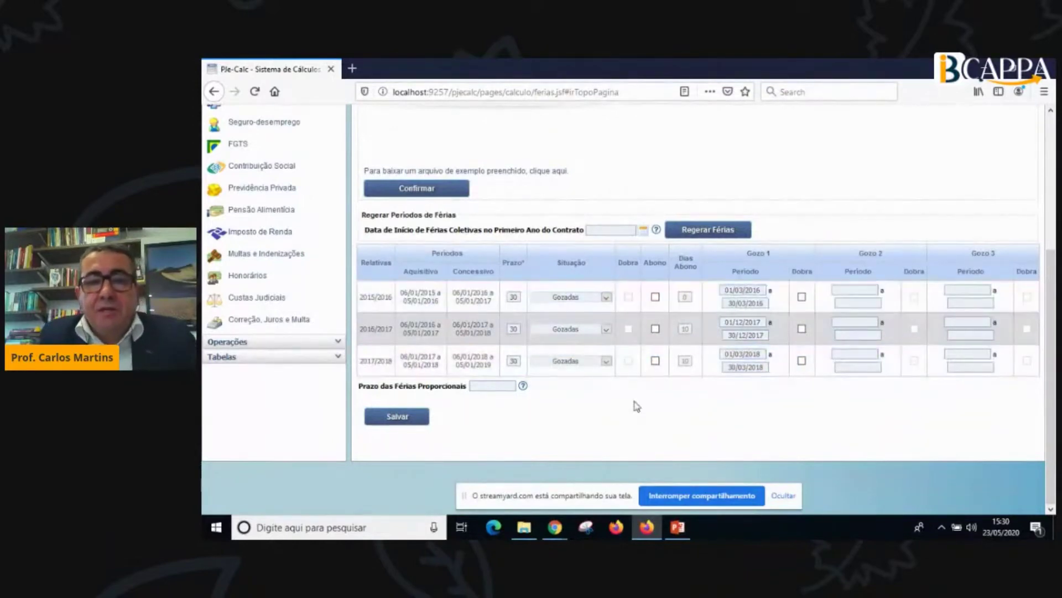
scroll(636, 410, "up", 3)
scroll(456, 261, "down", 3)
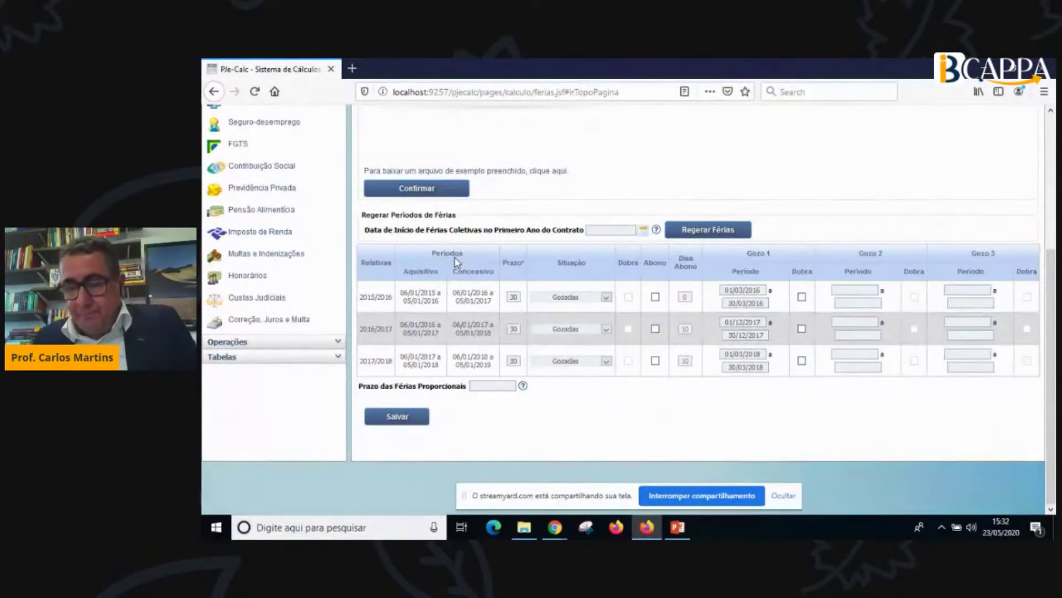
scroll(455, 258, "up", 5)
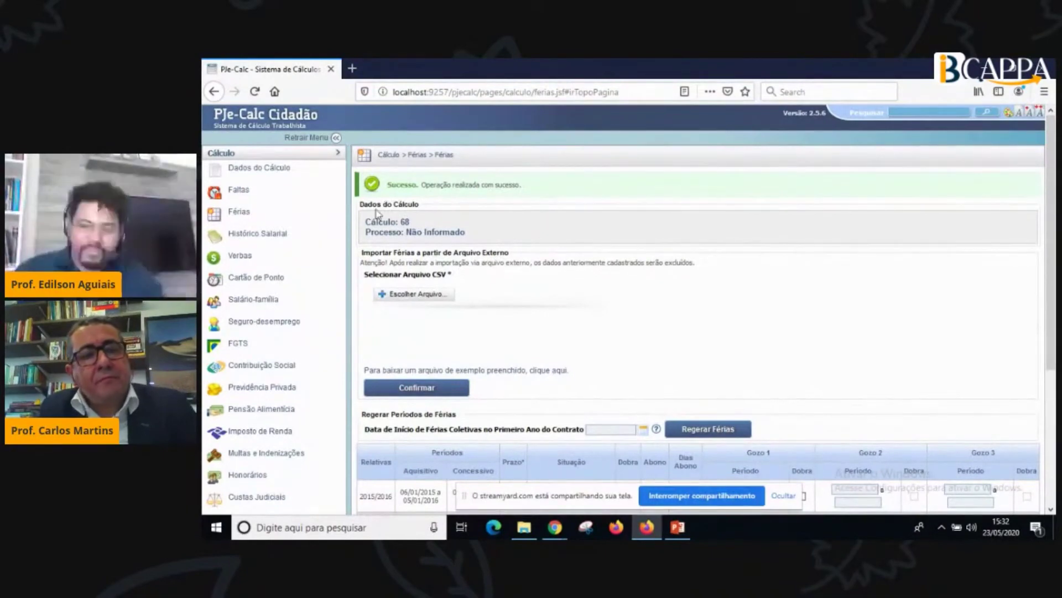
Open the Faltas page and examine the new absence's start and end date fields and the list of registered absences.
left_click(238, 195)
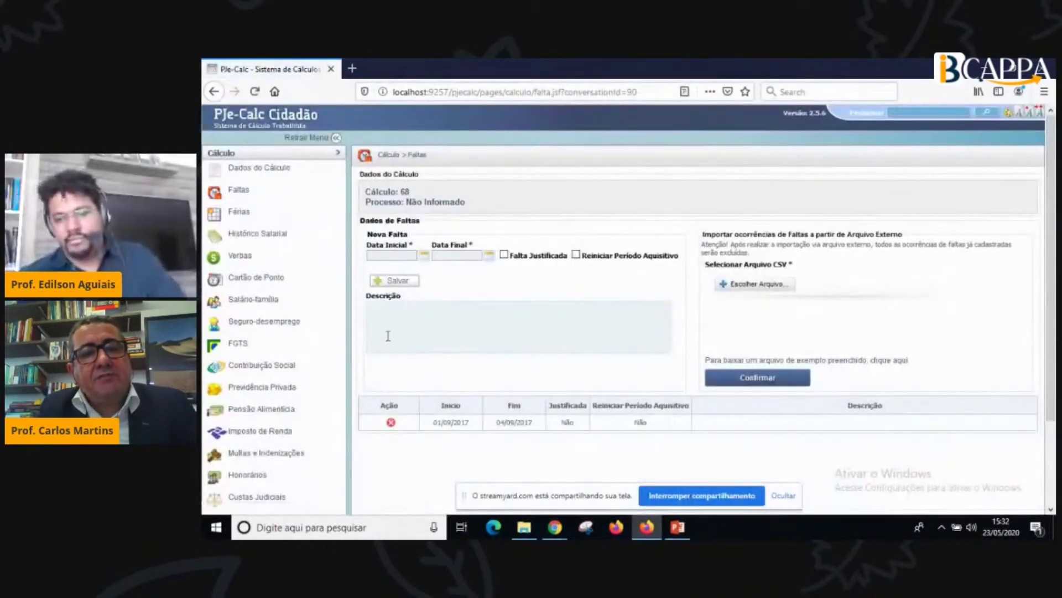
scroll(403, 346, "down", 3)
left_click(391, 152)
scroll(287, 166, "up", 2)
scroll(287, 166, "up", 1)
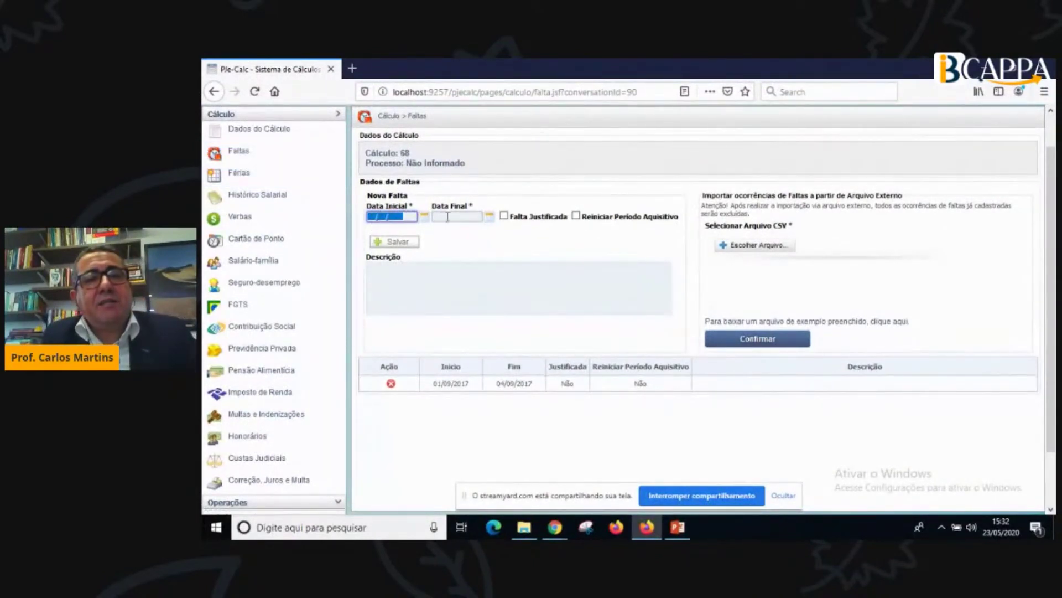
key("Tab")
left_click(390, 220)
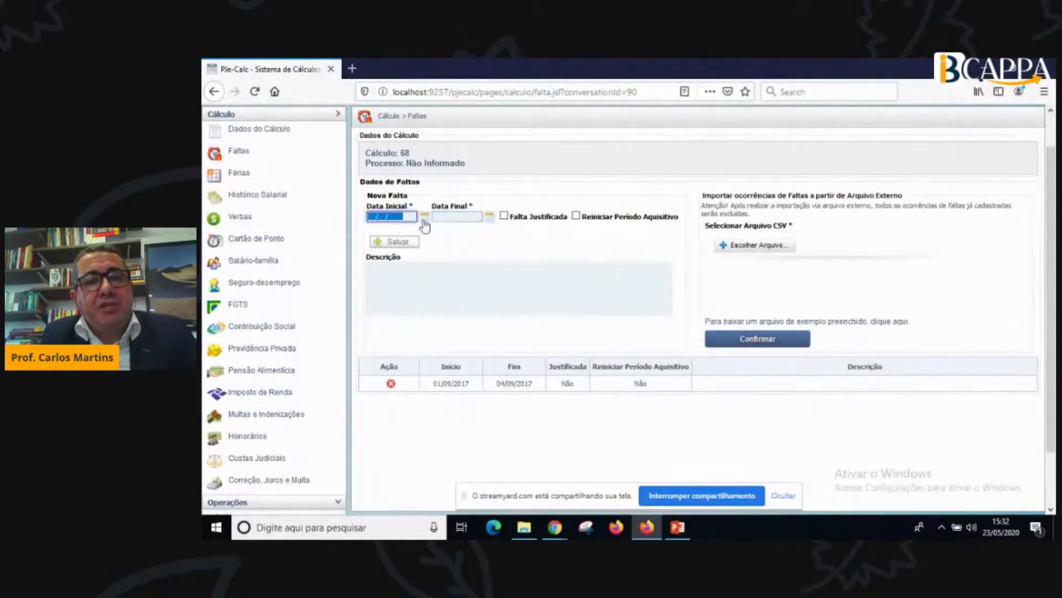
left_click(446, 217)
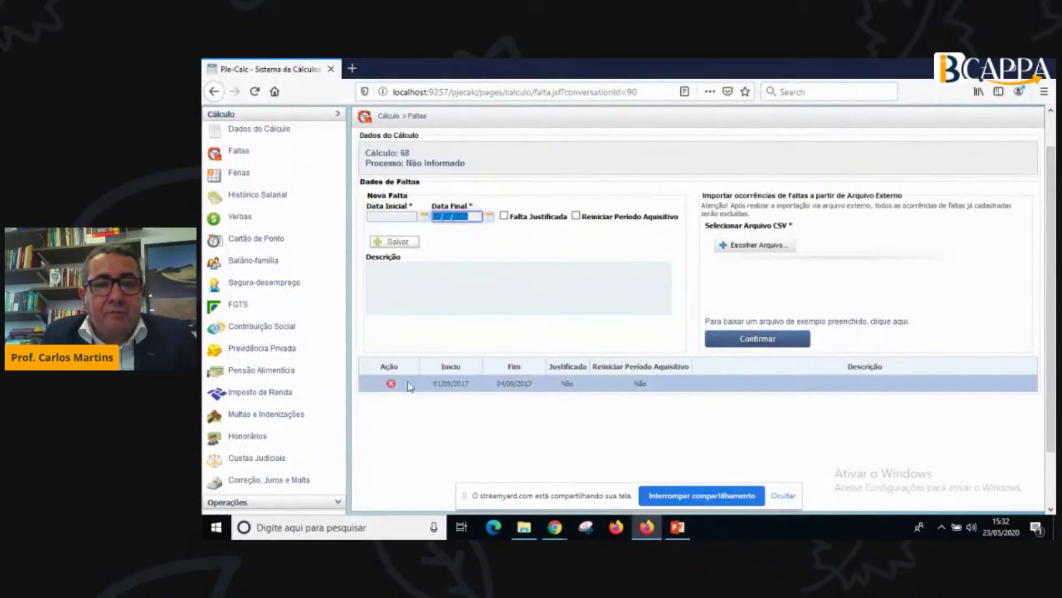
scroll(453, 440, "down", 1)
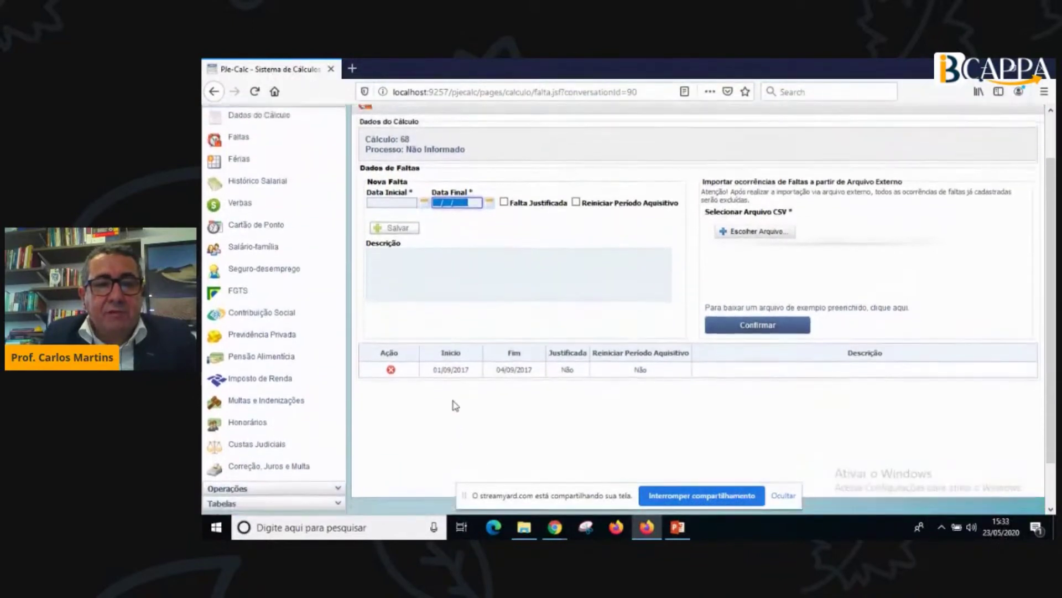
scroll(455, 405, "down", 2)
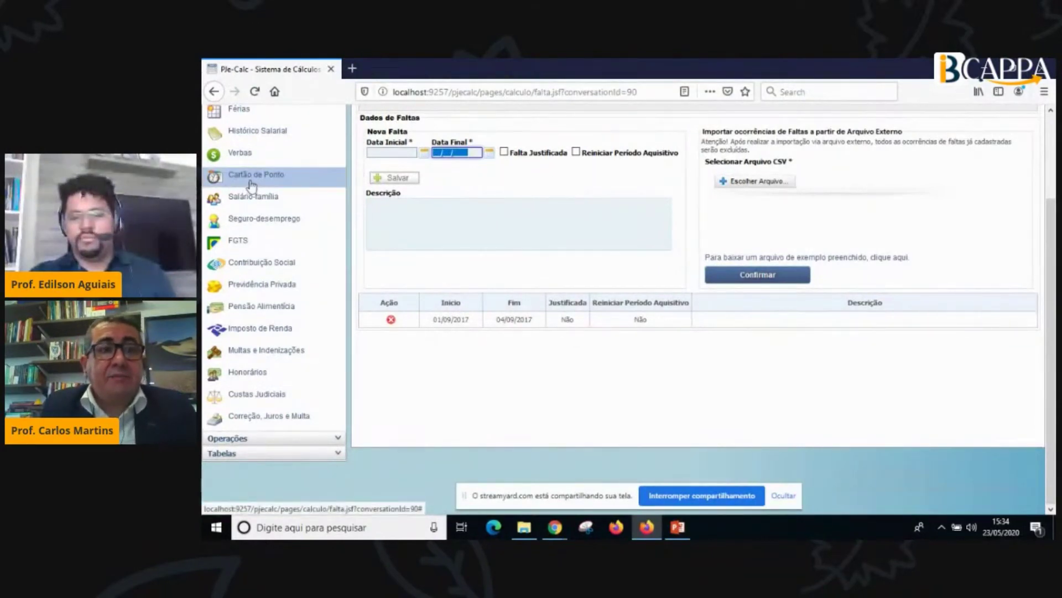
Return to the Férias page and save the vacation periods again.
scroll(249, 185, "up", 3)
left_click(239, 209)
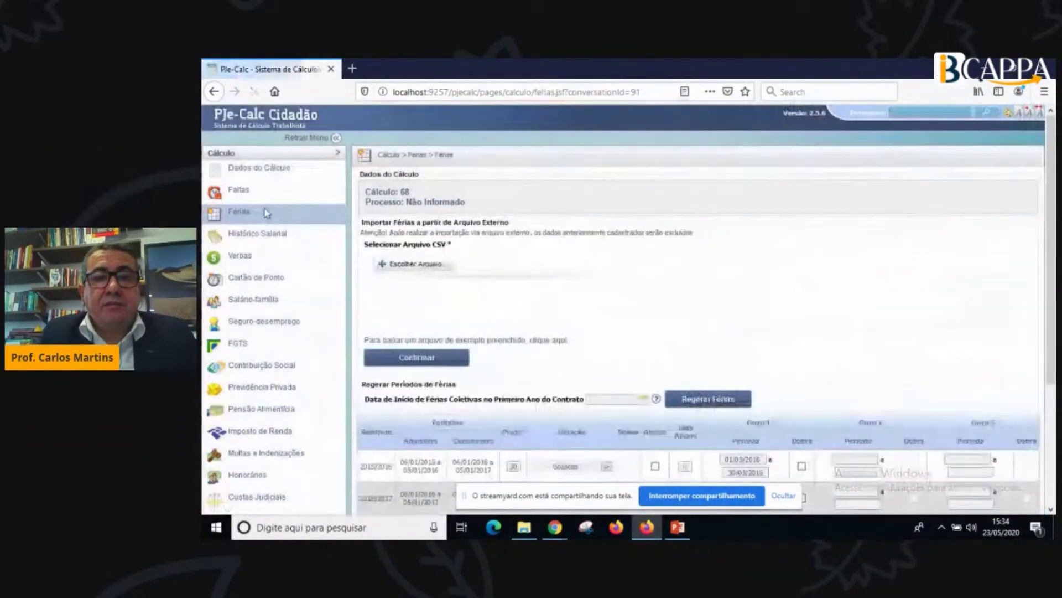
scroll(481, 195, "down", 5)
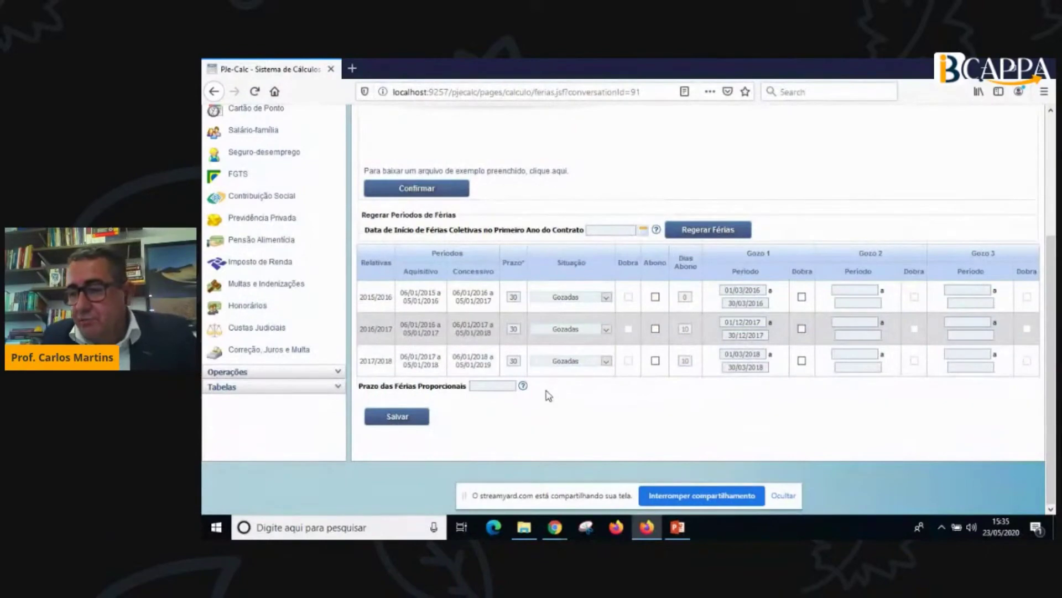
left_click(391, 418)
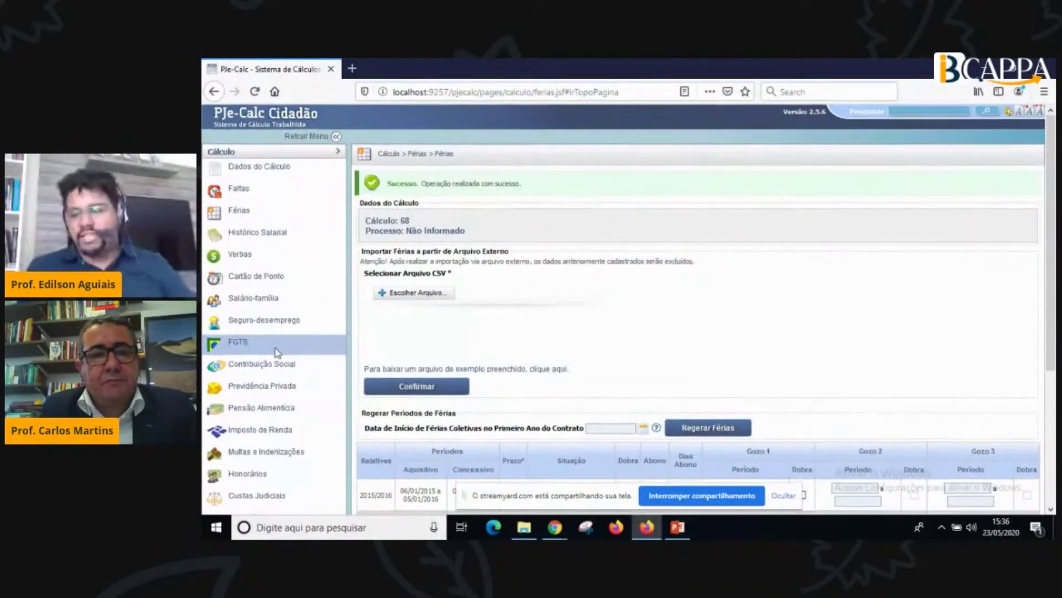
scroll(279, 348, "down", 3)
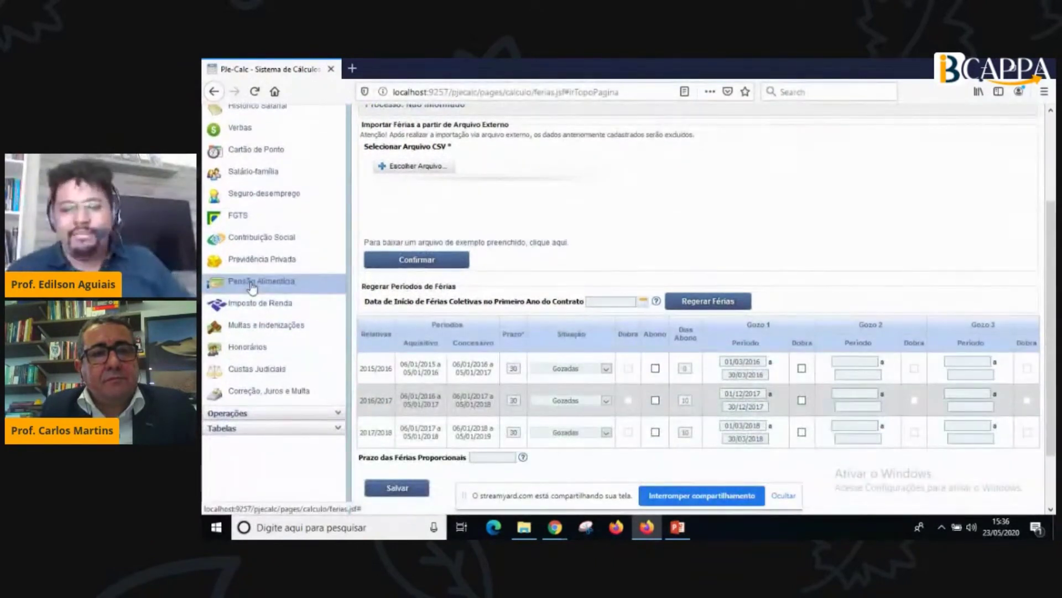
left_click(252, 286)
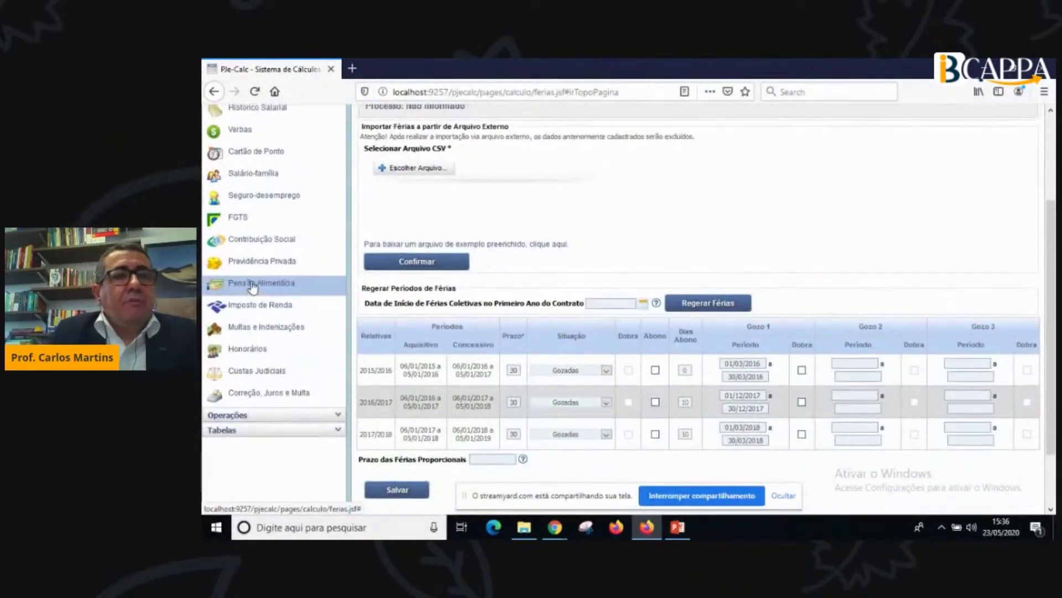